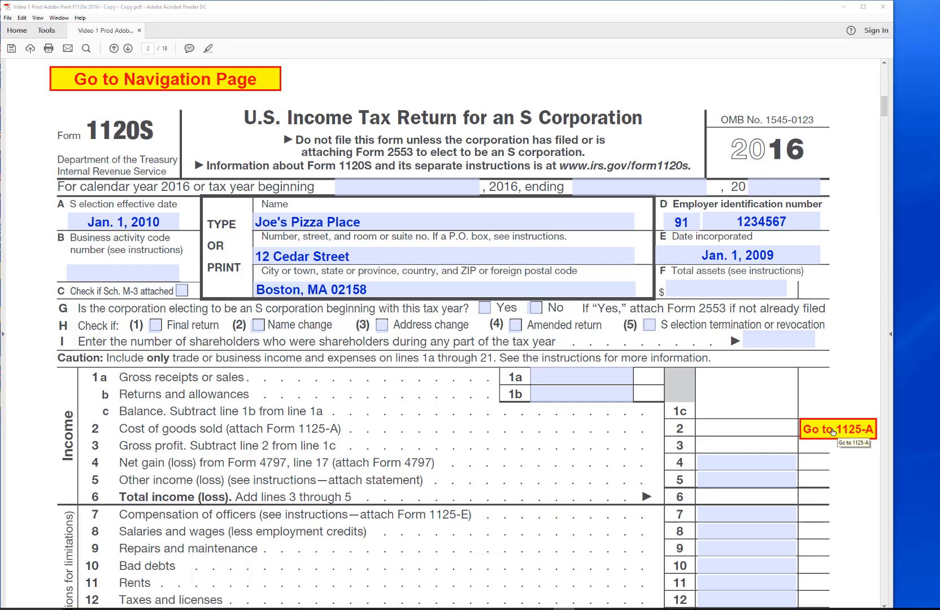
- View Form 1125-A, Cost of Goods Sold, and return to Form 1120S, Page 1 by way of the navigation page
click(833, 432)
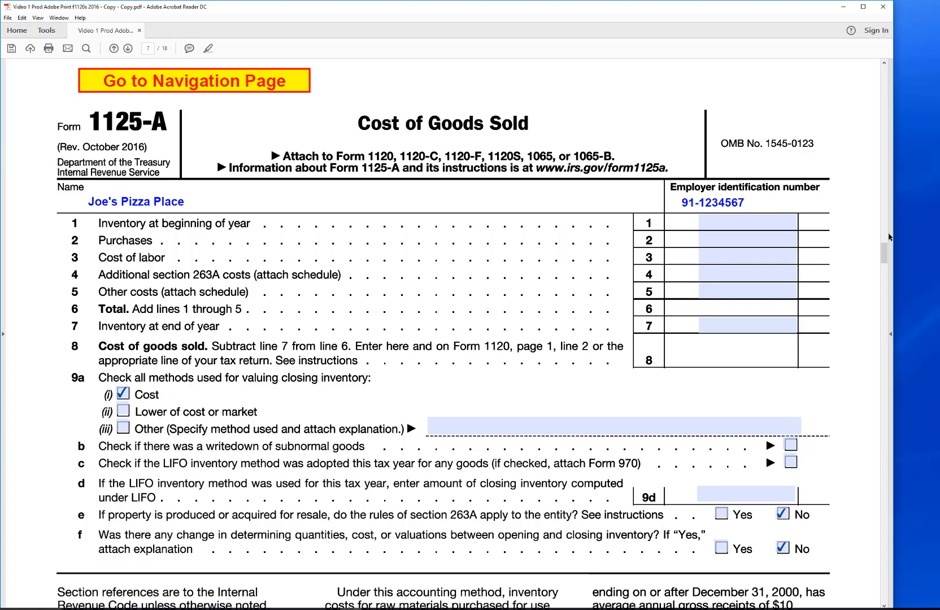
mouse_move(883, 251)
mouse_down()
mouse_move(879, 187)
mouse_move(876, 253)
mouse_up()
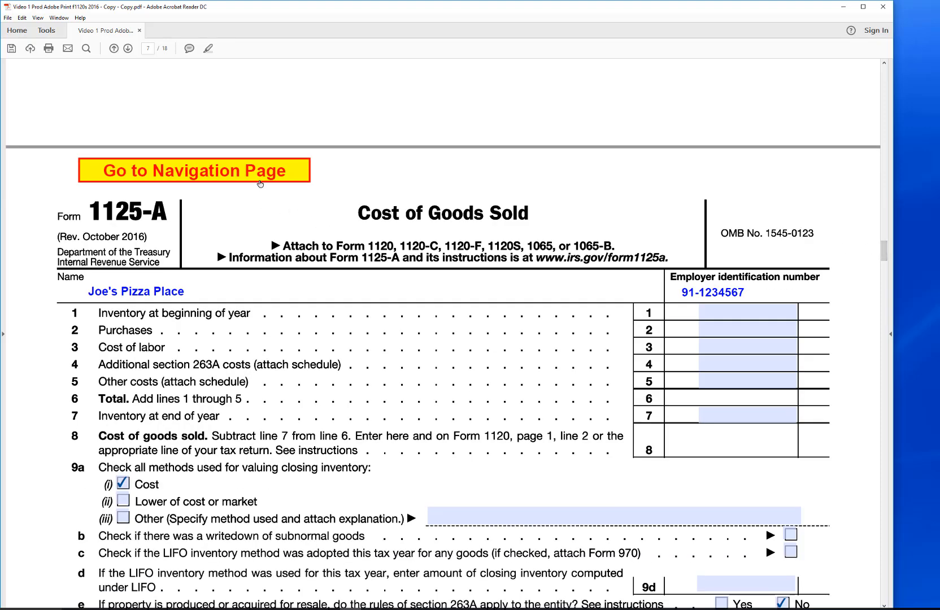
click(291, 173)
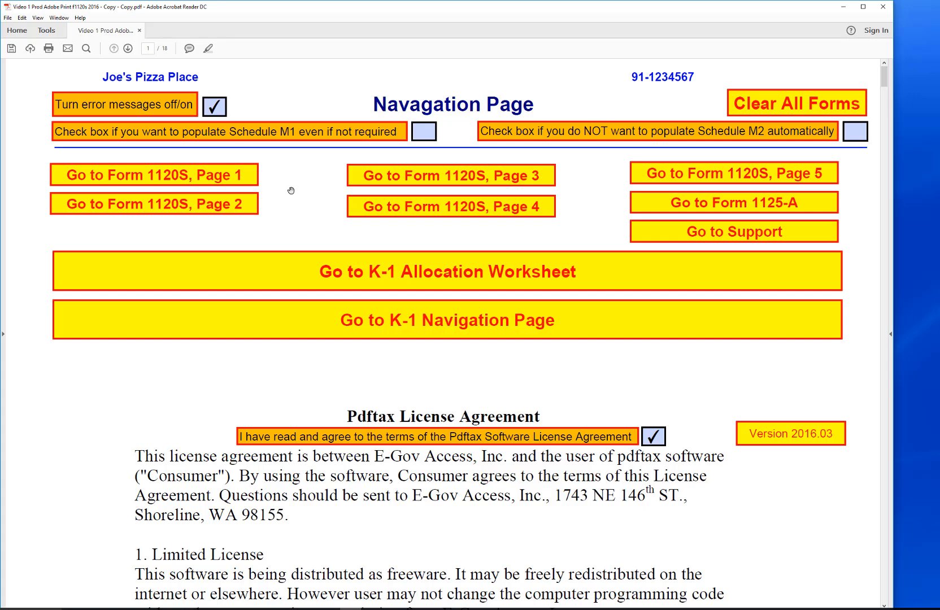
click(242, 175)
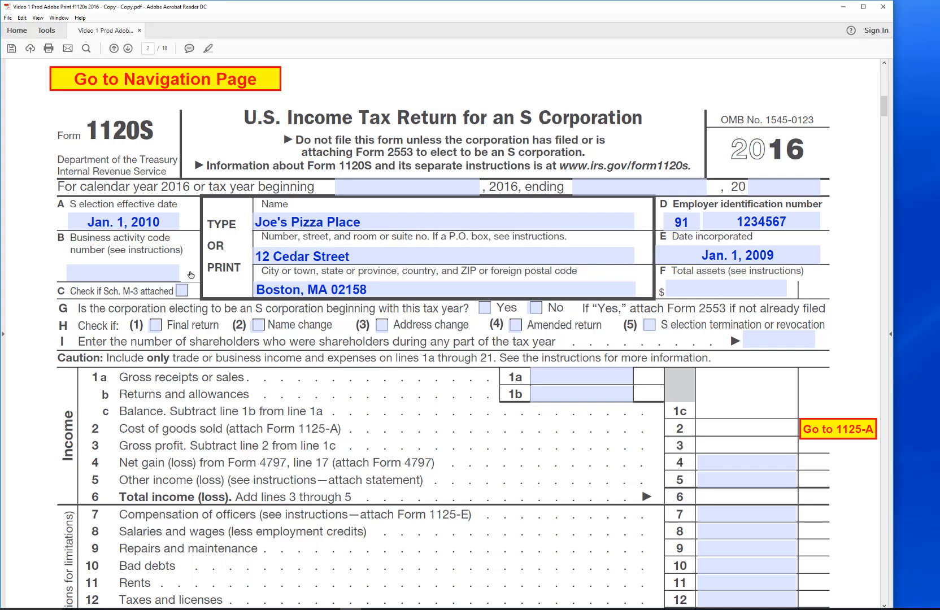
- Look up the principal business activity code for Limited Service Restaurants and enter 722513 in item B of Form 1120S
click(191, 275)
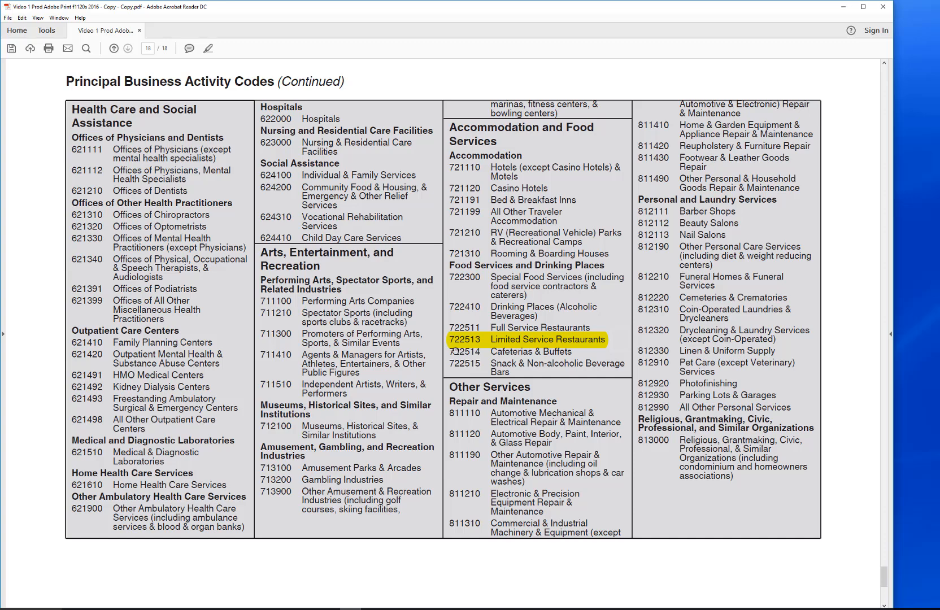
click(614, 342)
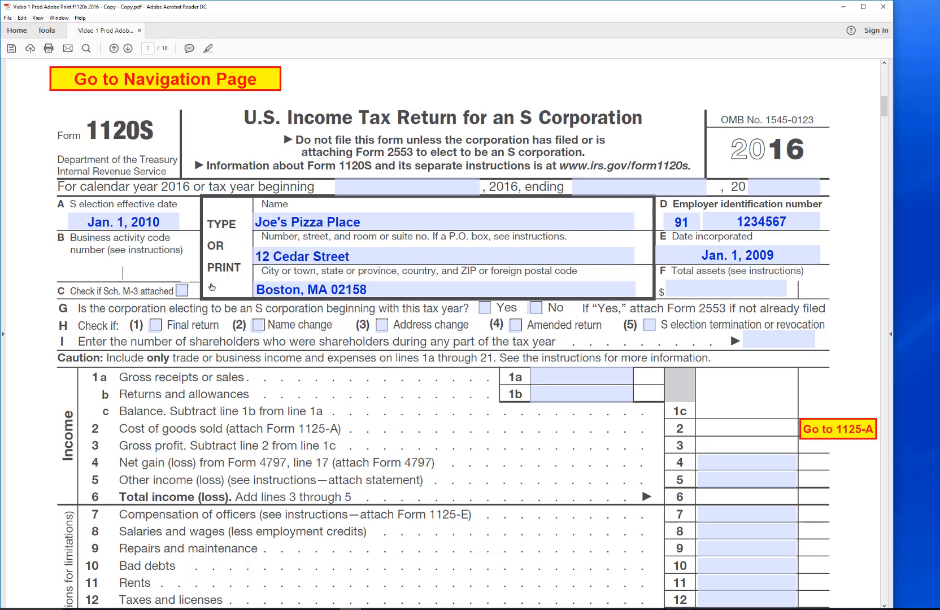
text(722513)
click(231, 286)
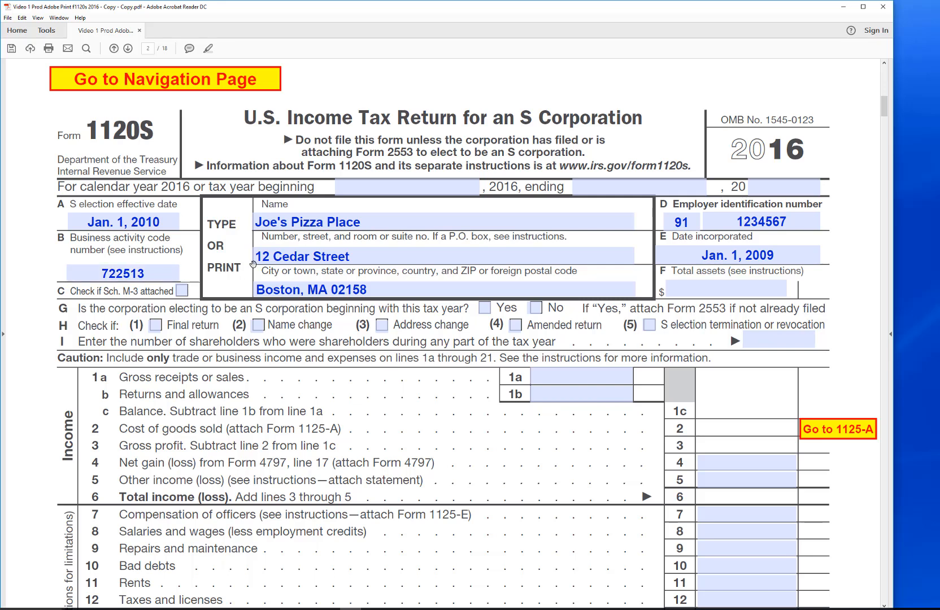
- Enter gross receipts or sales of 750,000 on line 1a in the Income section
scroll(310, 411, down, 1)
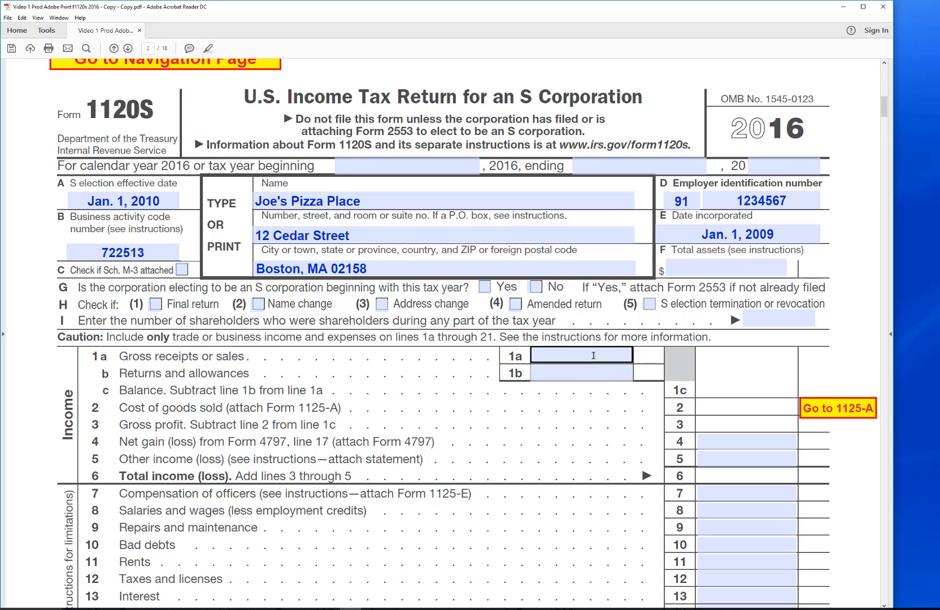
click(595, 356)
text(75)
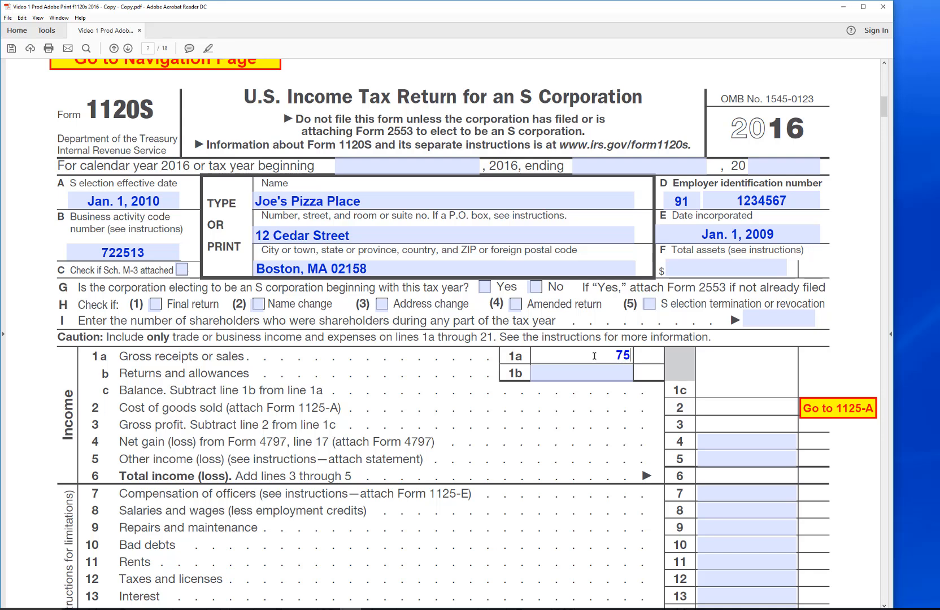
text(0000)
key(Return)
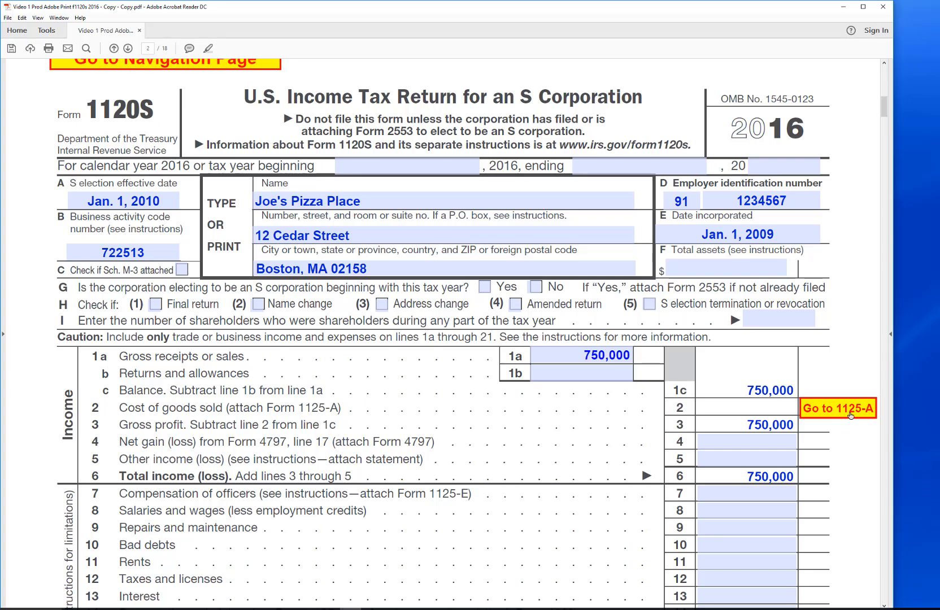
- On Form 1125-A, enter 80,000 for inventory at beginning of year and 300,000 for purchases
click(846, 411)
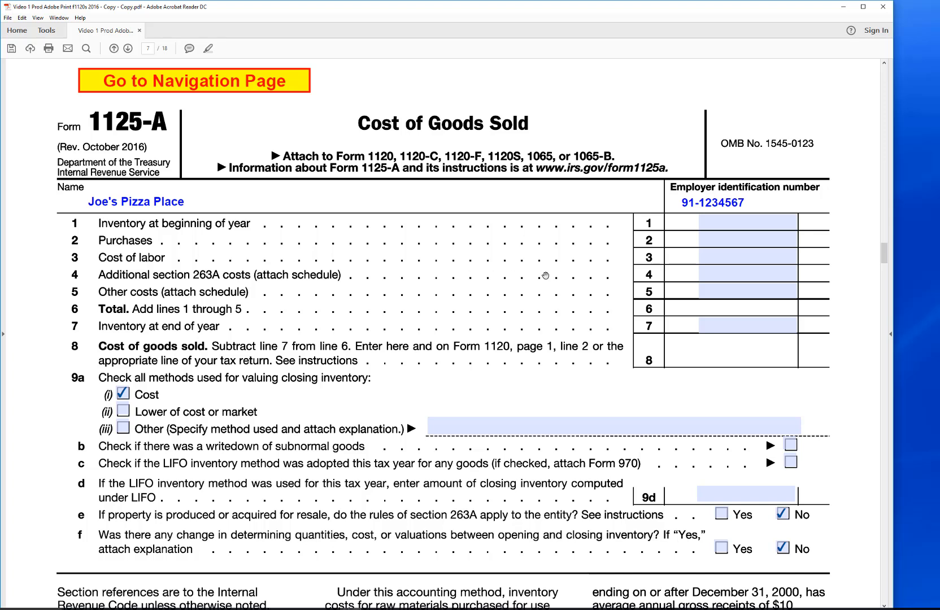
click(735, 221)
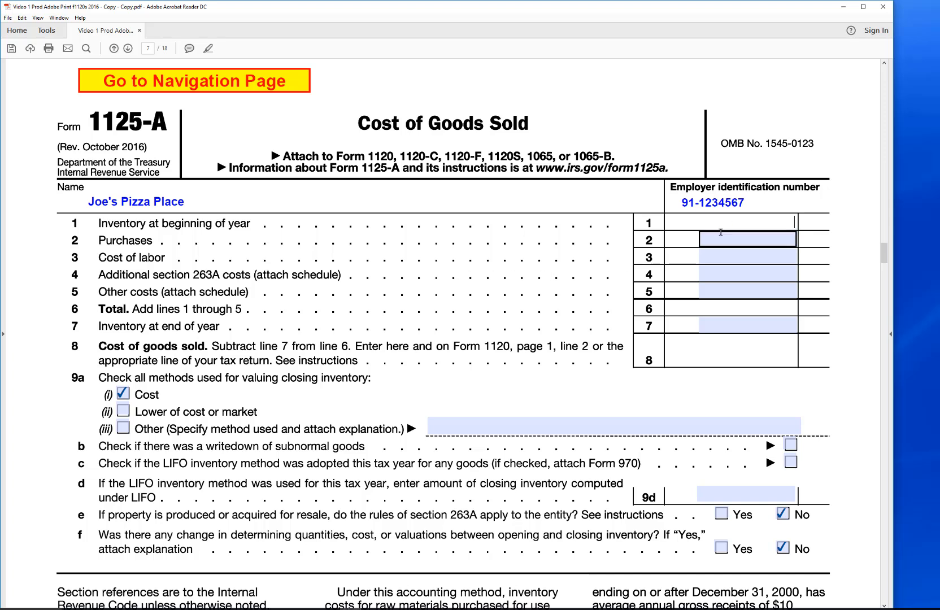
text(80000)
click(721, 233)
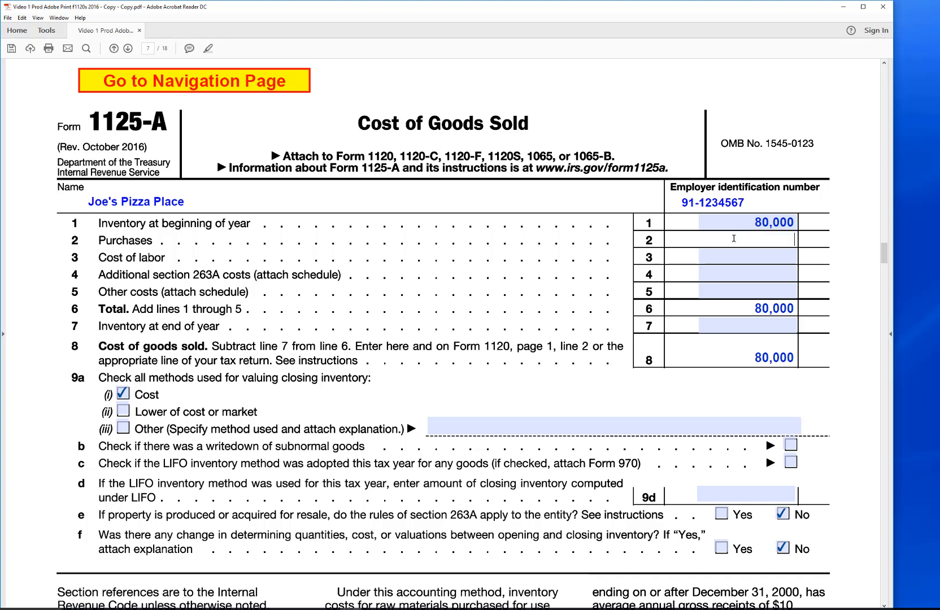
text(300,000)
key(Return)
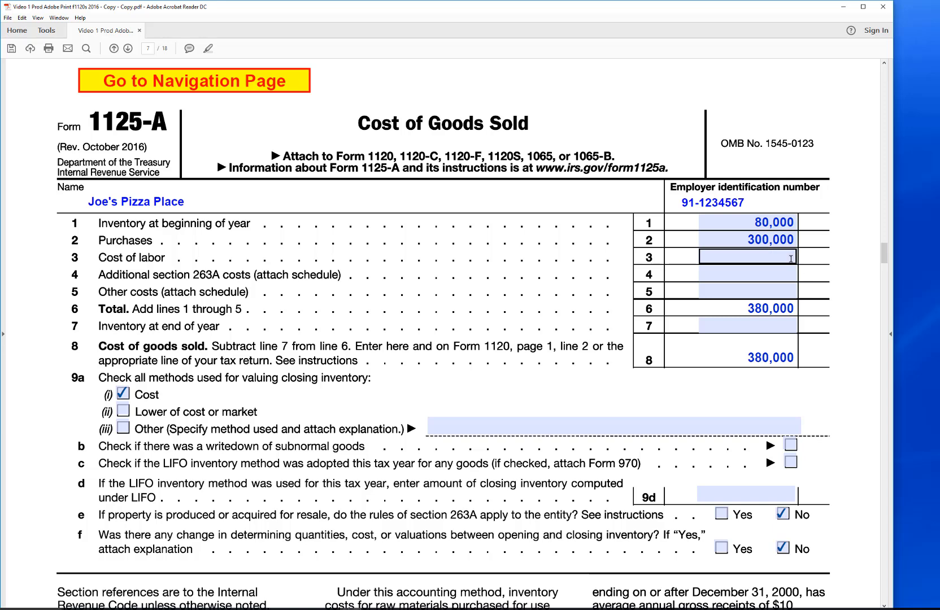
- Enter 180,000 for cost of labor on line 3 and 85,000 for inventory at end of year on line 7
click(783, 256)
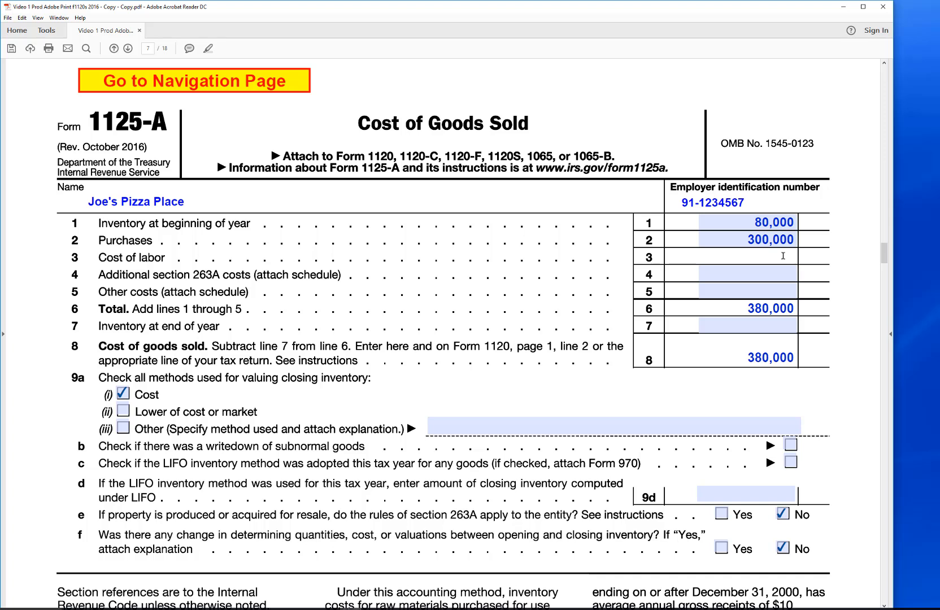
text(180000)
key(Return)
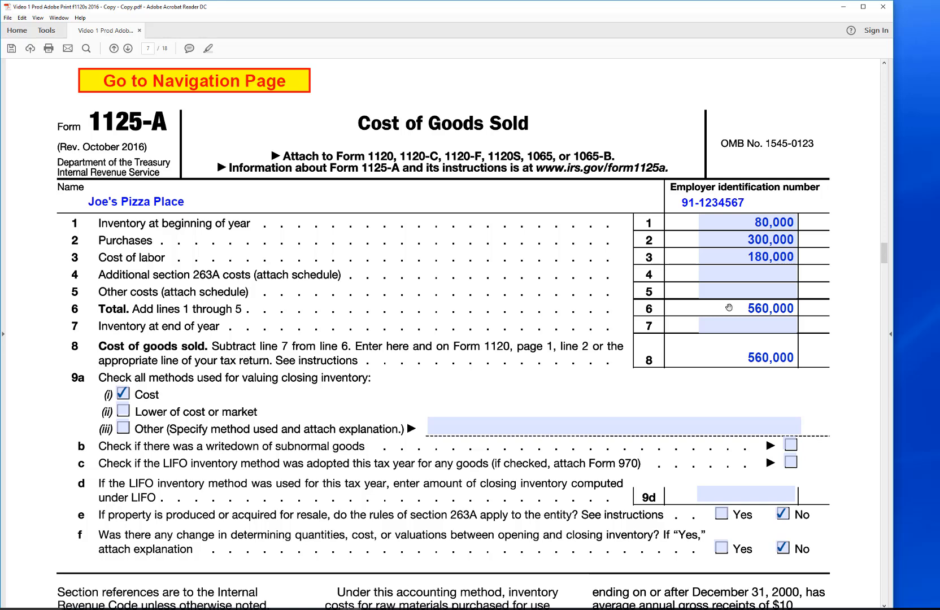
click(754, 325)
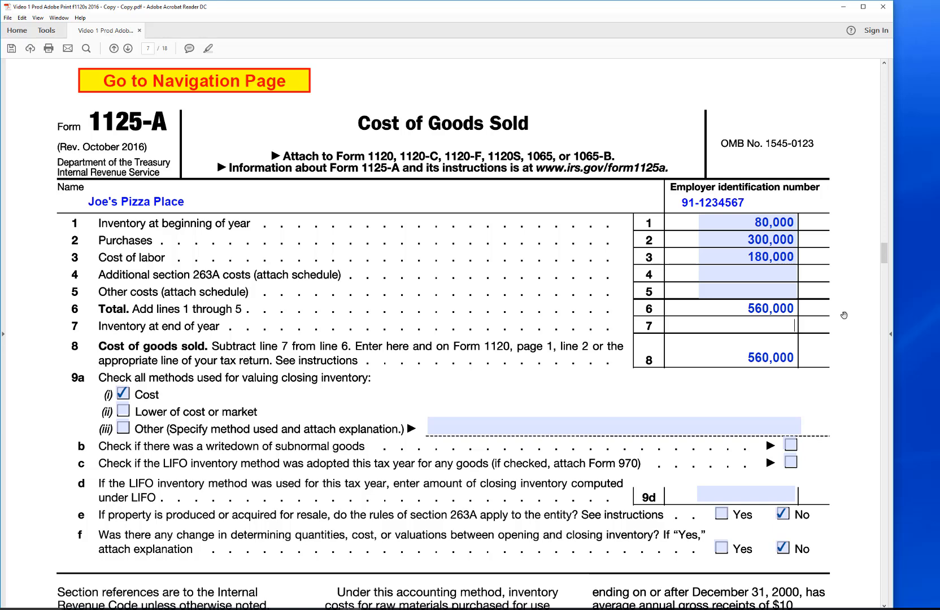
text(85000)
click(843, 314)
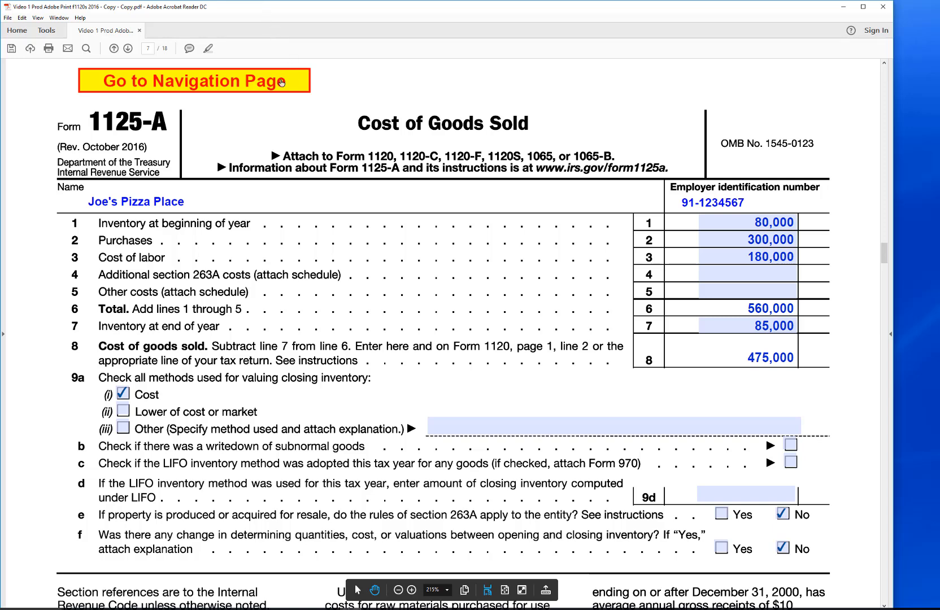
- Return to Form 1120S, Page 1 and enter compensation of officers of 85,000 on line 7 of the Deductions section
click(281, 82)
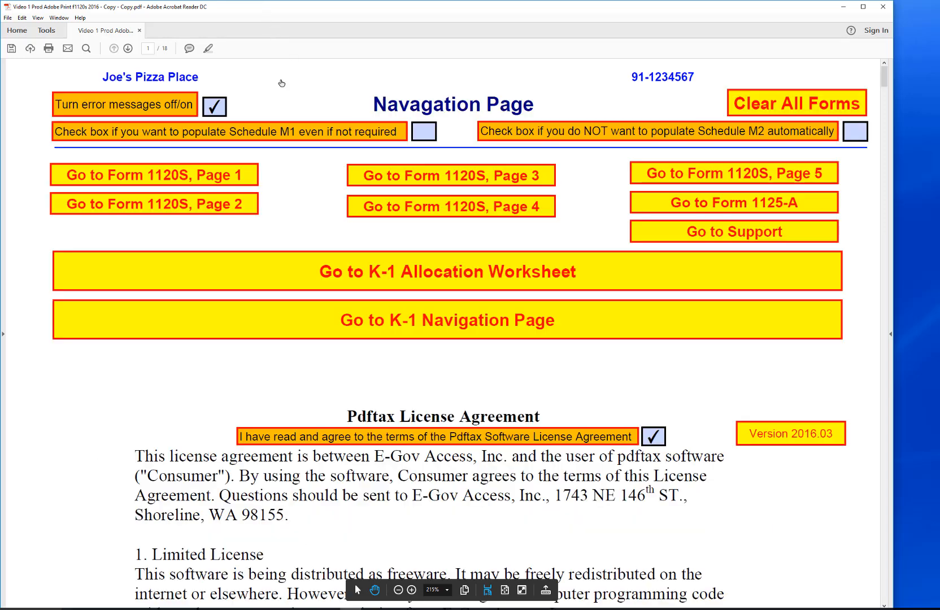
click(245, 178)
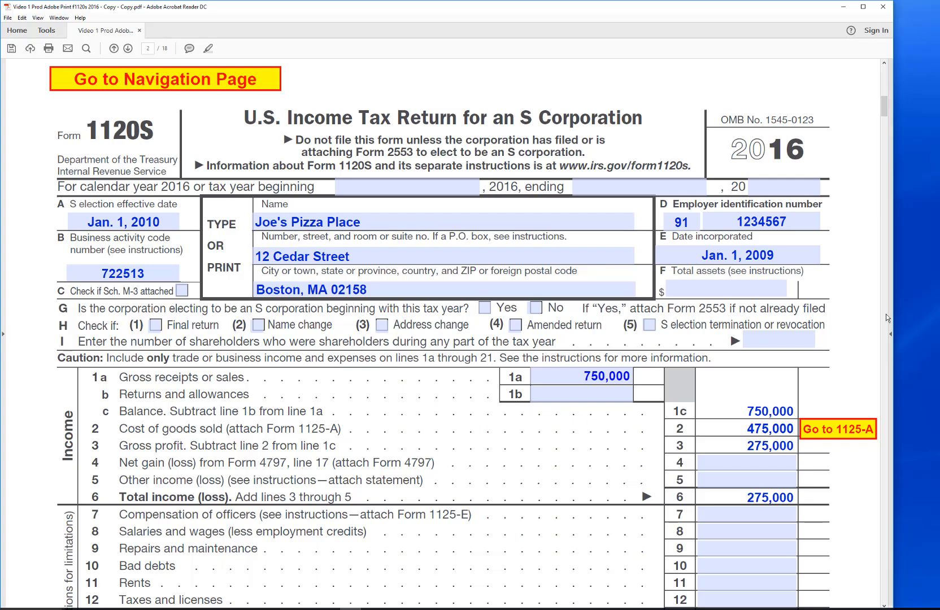
scroll(863, 258, down, 2)
scroll(863, 258, down, 7)
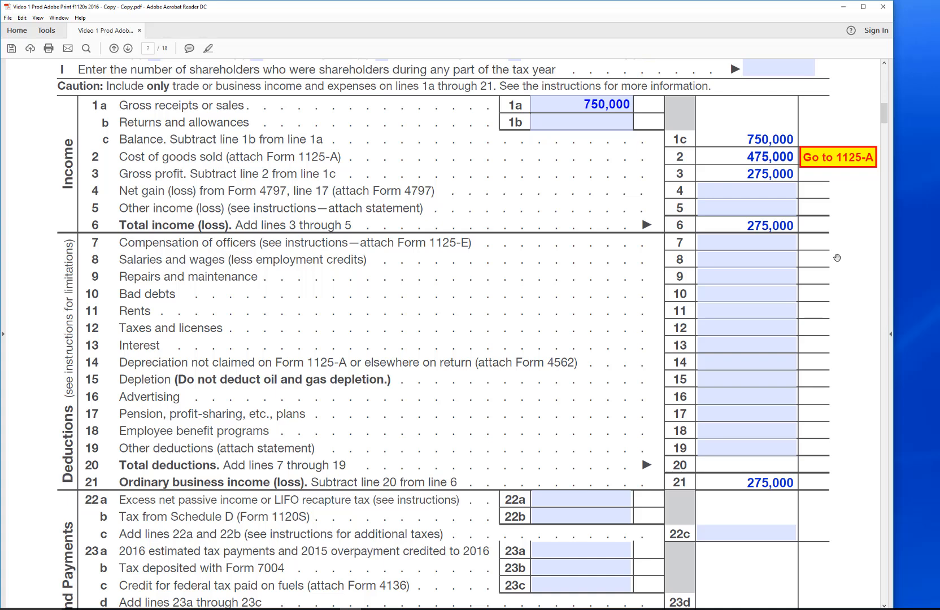
click(778, 242)
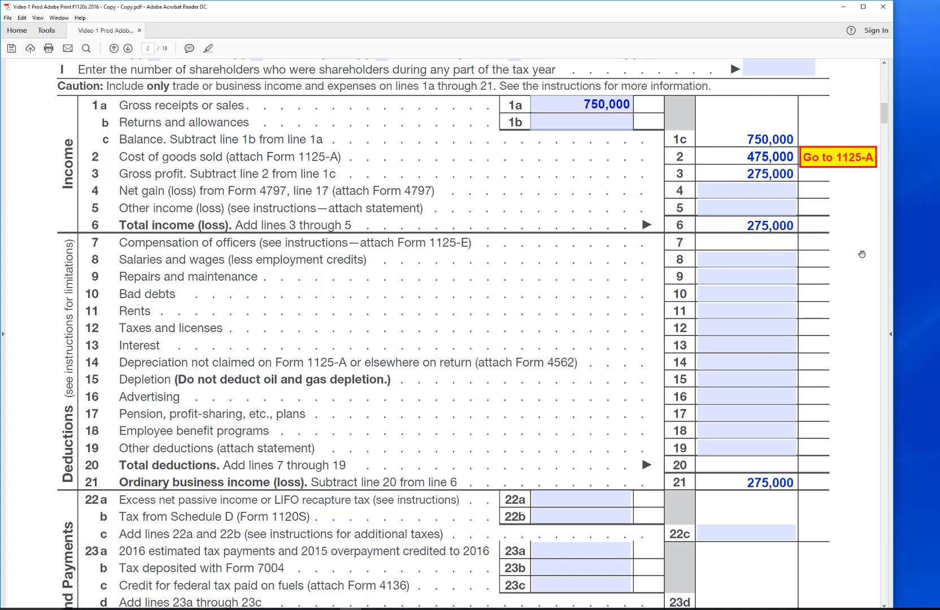
text(850000)
key(BackSpace)
key(Return)
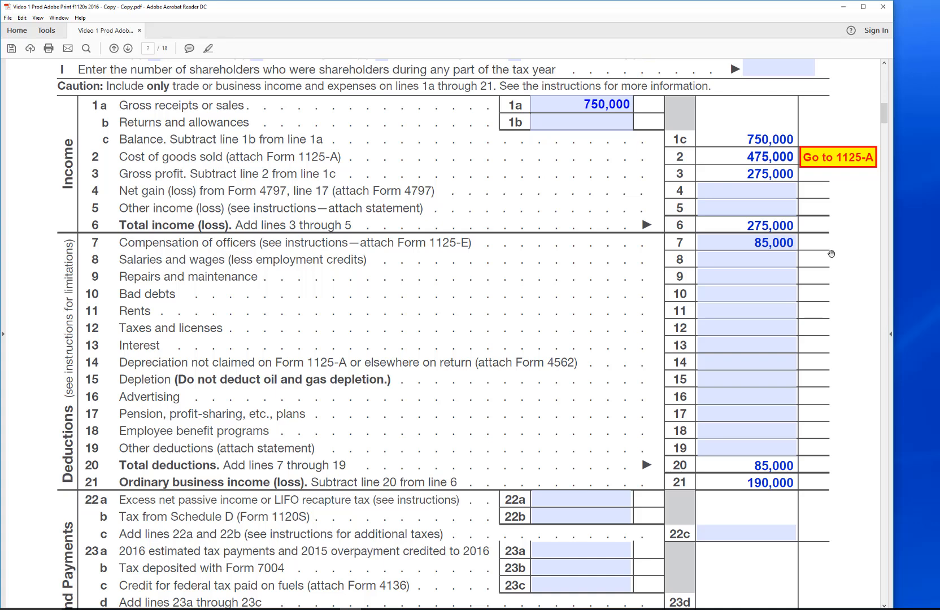
- Enter deductions of 20,000 for salaries and wages on line 8 and 60,000 for rents on line 11
click(791, 258)
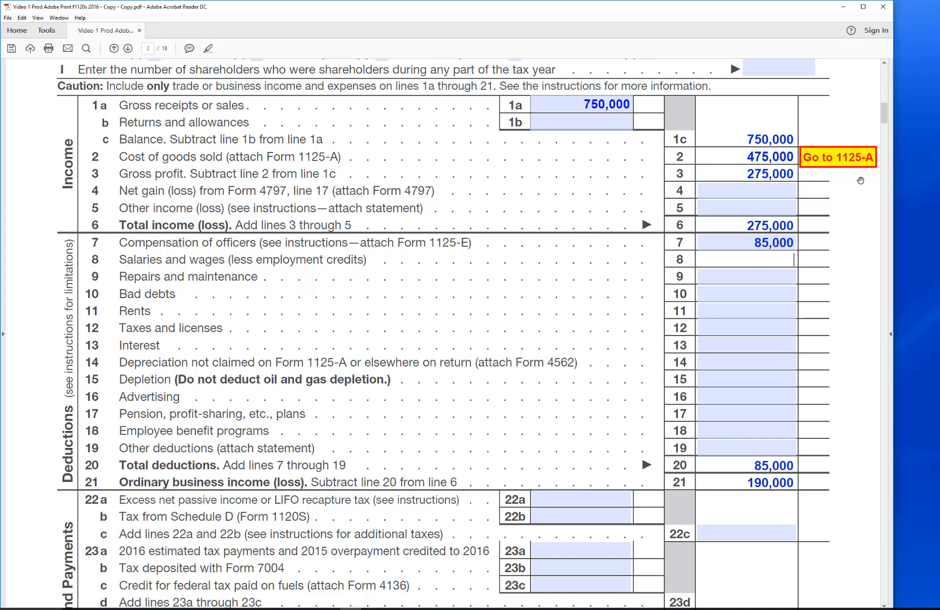
text(20000)
key(Return)
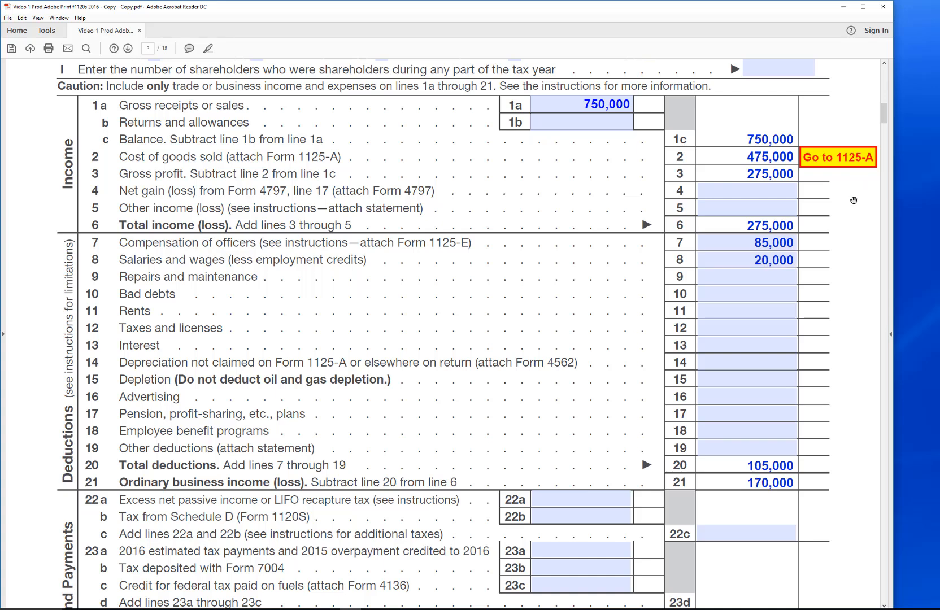
click(770, 313)
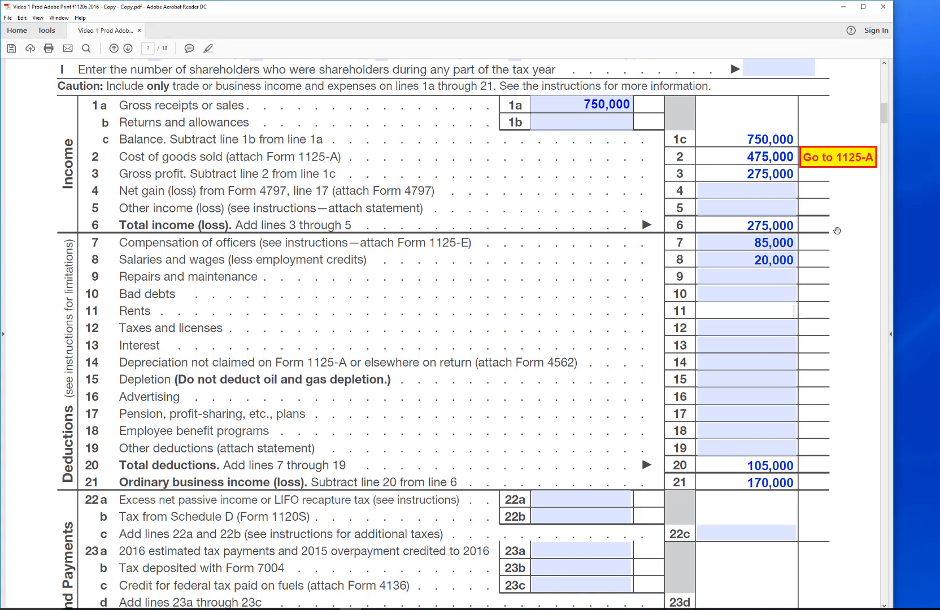
text(60000)
key(Tab)
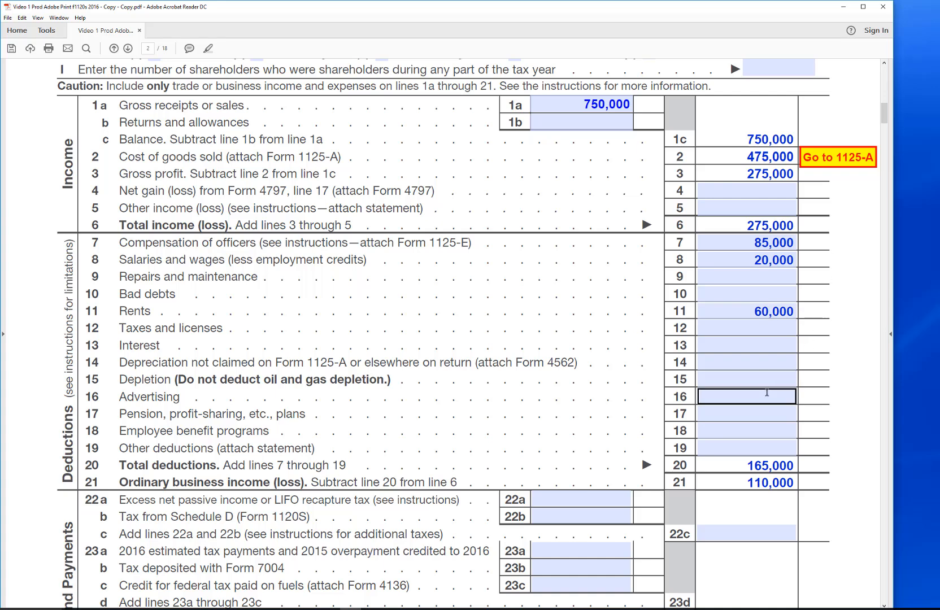
- Enter an advertising deduction of 10,000 on line 16
click(766, 395)
text(10000)
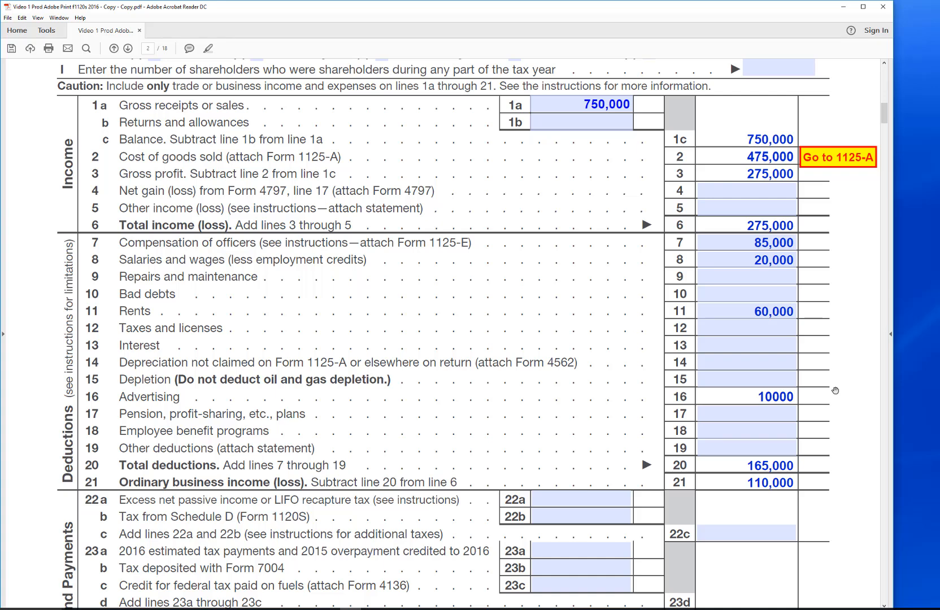
key(Return)
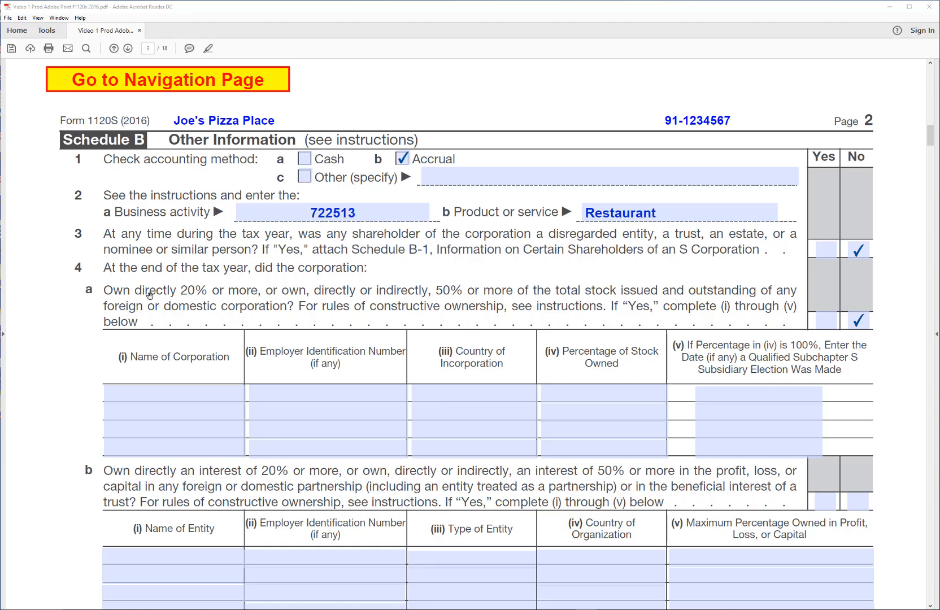
- Go past Schedule B to Schedule K on page 3 and enter interest income of 2,000 on line 4
scroll(150, 295, down, 5)
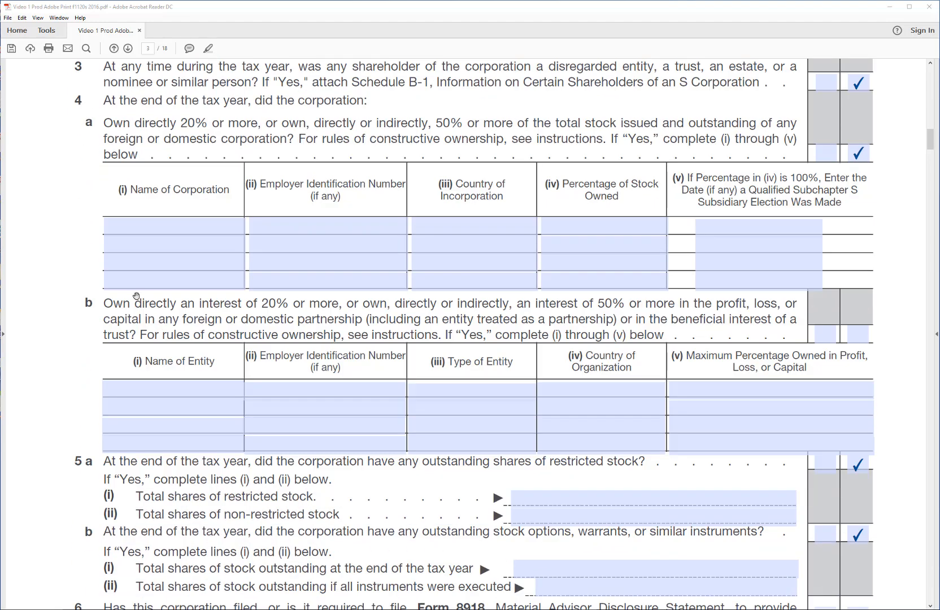
scroll(136, 296, down, 10)
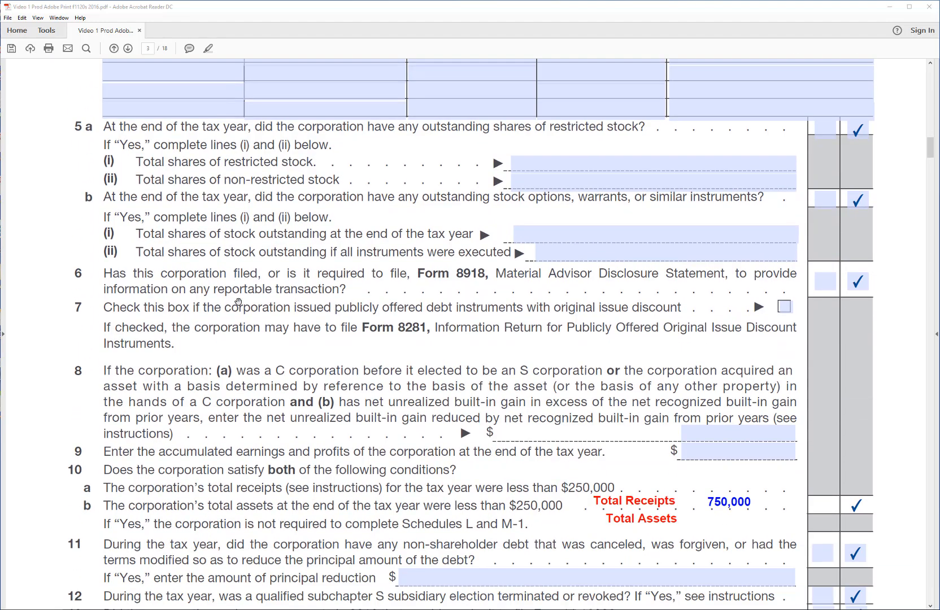
scroll(238, 302, down, 3)
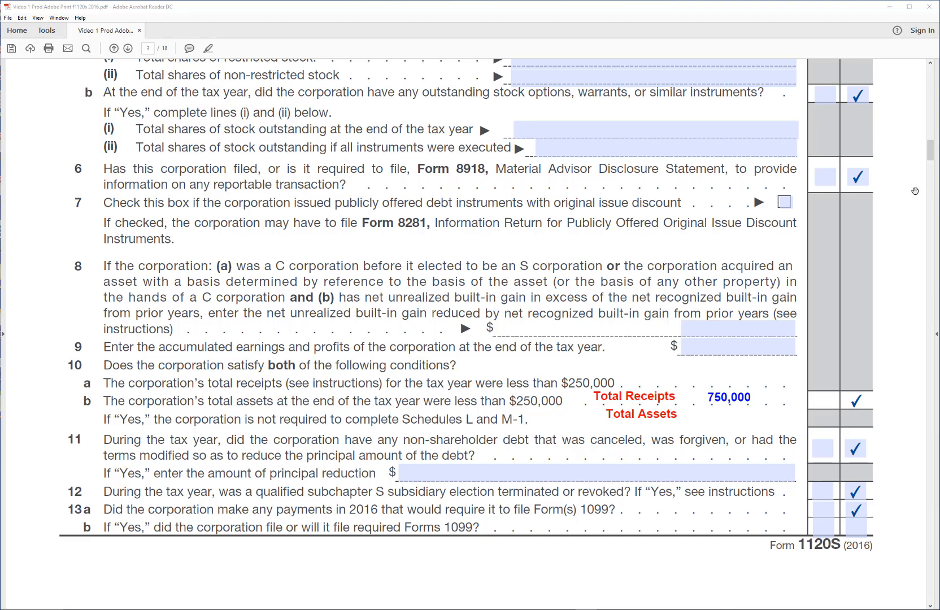
drag(928, 150, 926, 168)
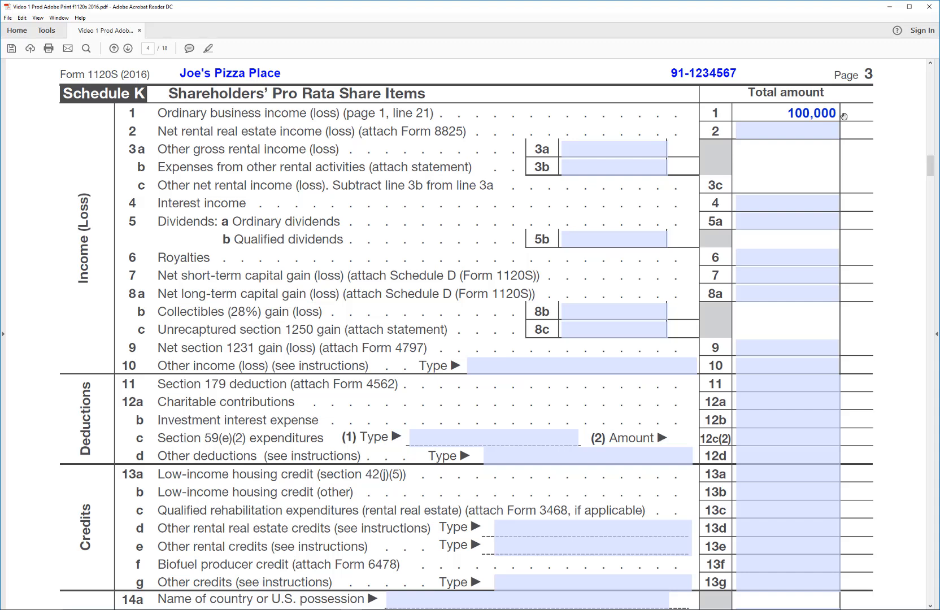
click(805, 203)
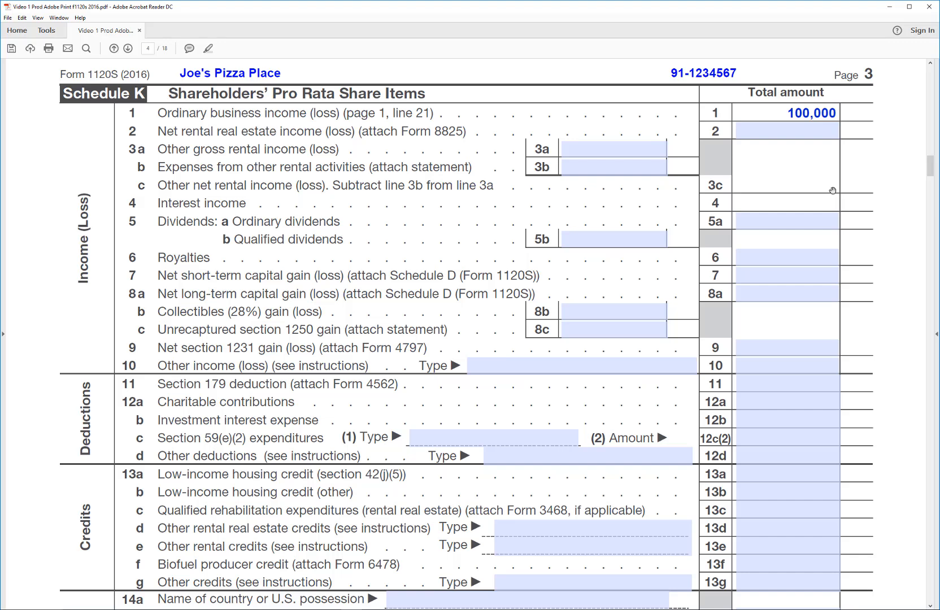
text(2000)
click(833, 190)
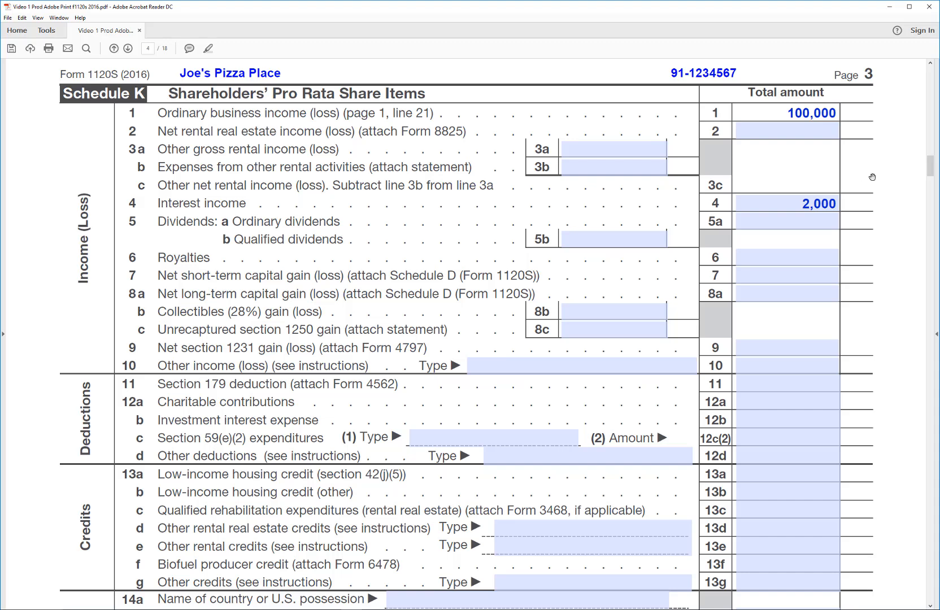
- Go to Schedule L and enter beginning-of-year cash of 70,000 on line 1 and inventories of 80,000 on line 3, column (b)
drag(932, 167, 931, 202)
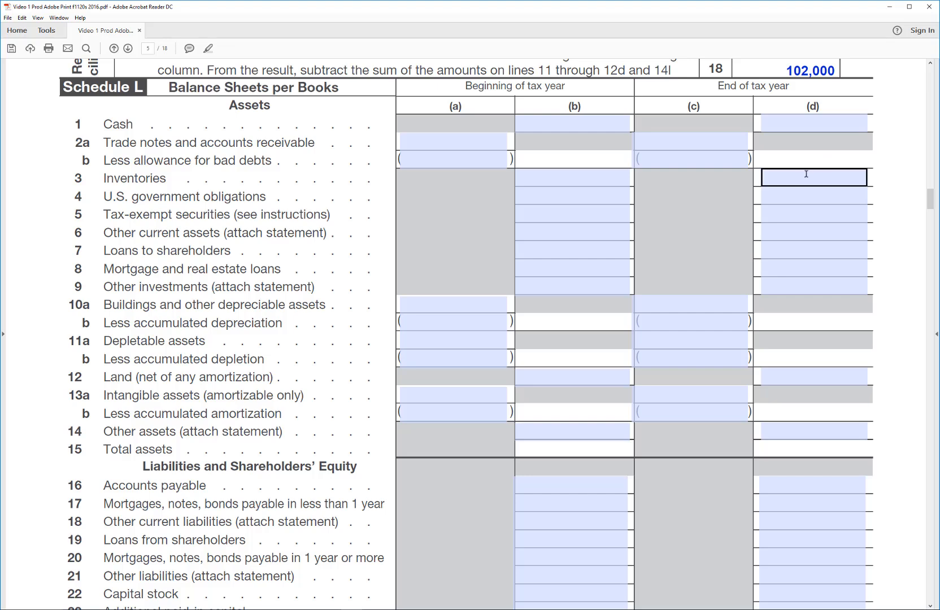
click(608, 123)
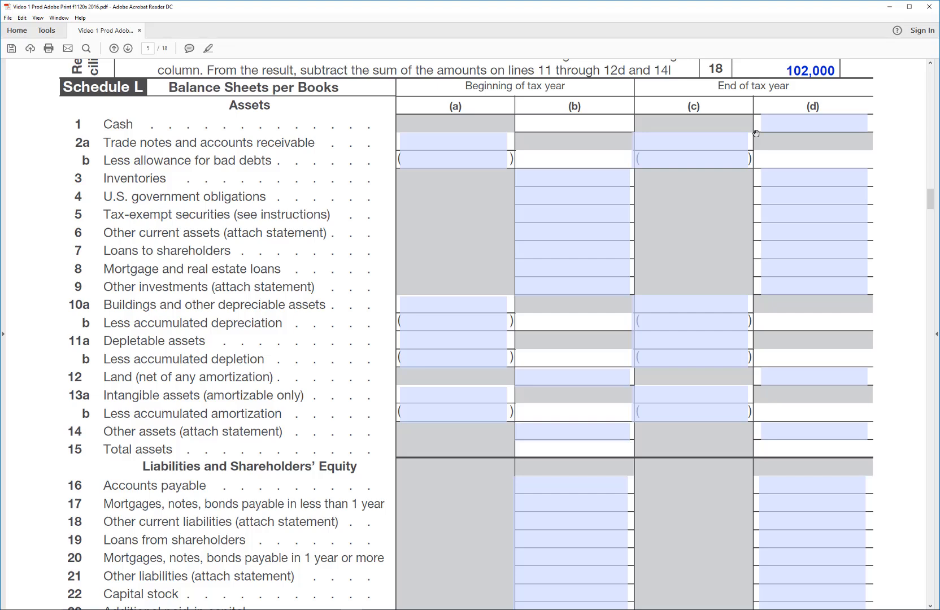
text(70000)
key(Return)
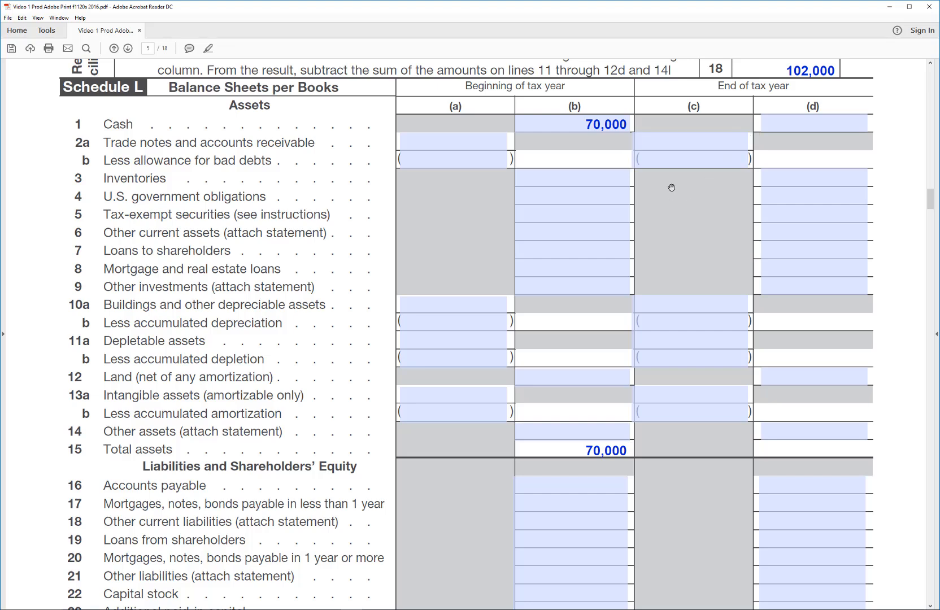
click(602, 178)
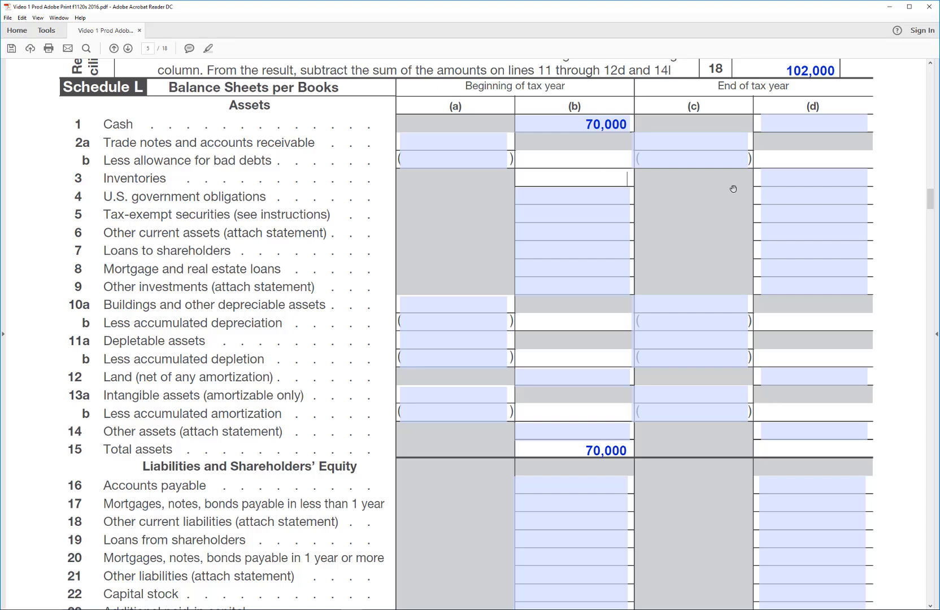
text(80000)
key(Return)
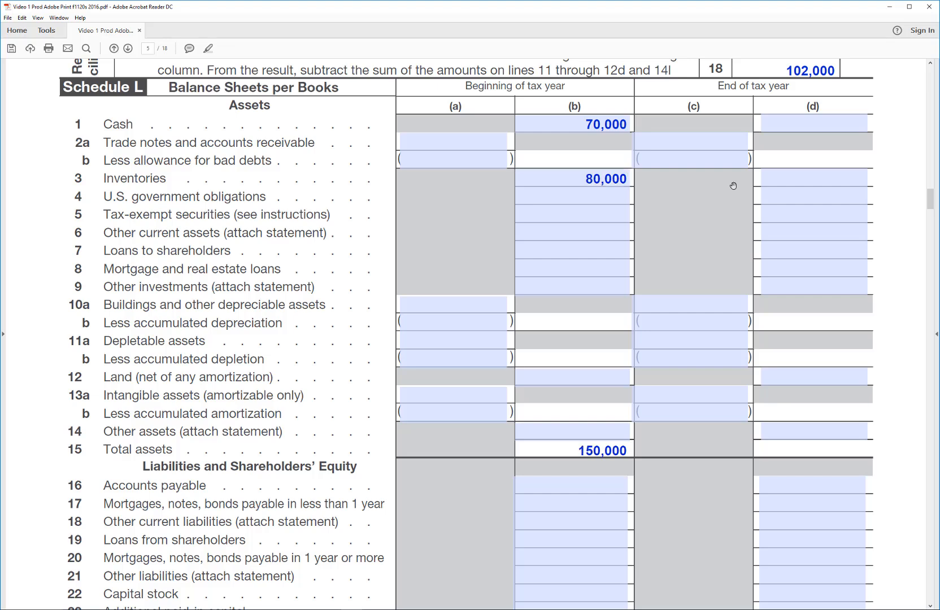
- Enter beginning-of-year accounts payable of 90,000 on Schedule L line 16, column (b)
scroll(465, 397, down, 3)
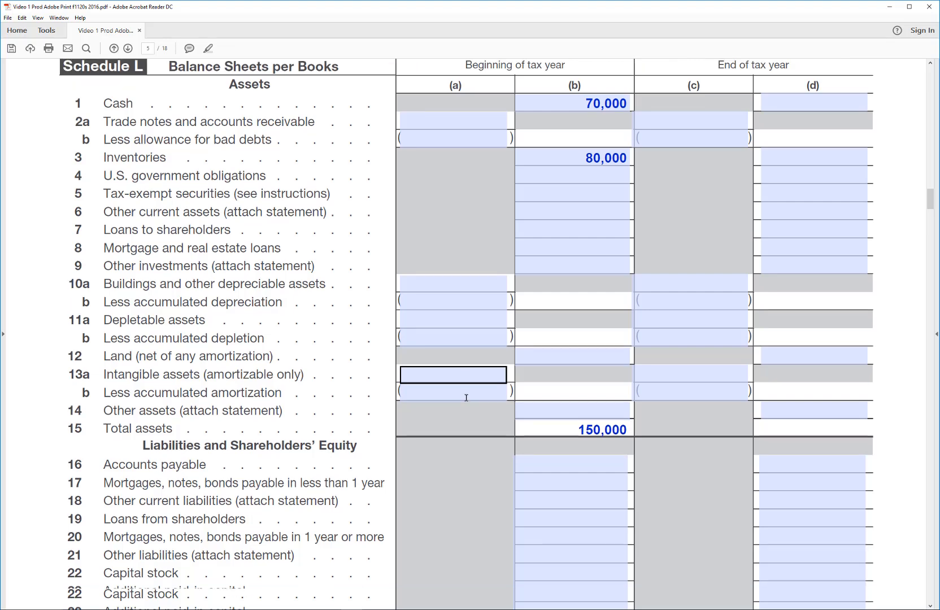
scroll(466, 398, down, 2)
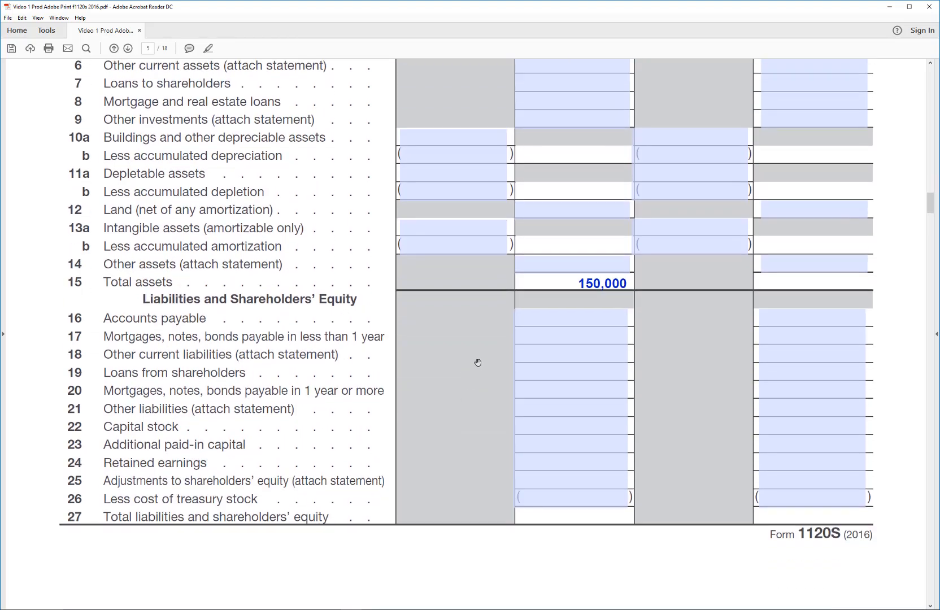
click(561, 314)
click(443, 343)
click(542, 336)
click(588, 317)
text(90000)
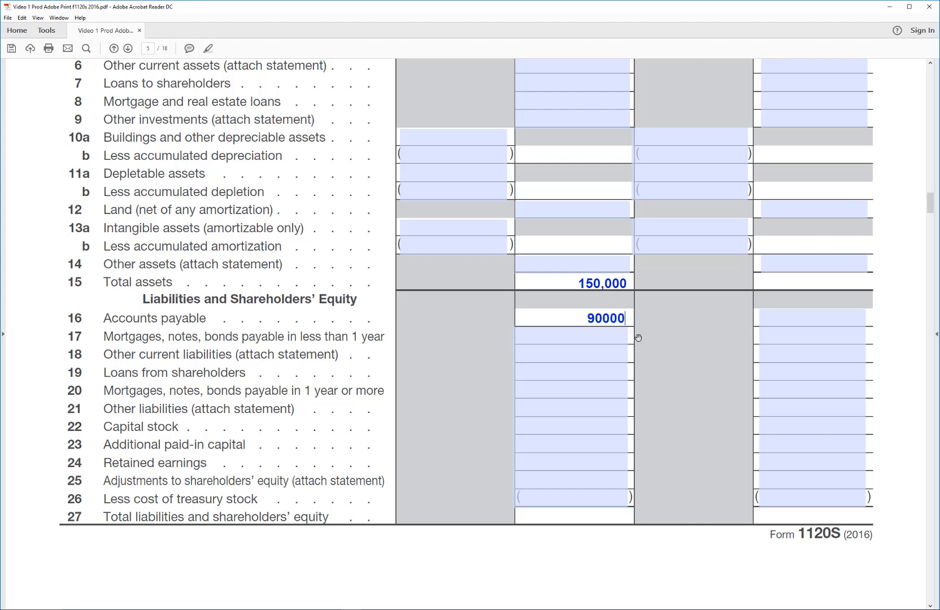
click(639, 337)
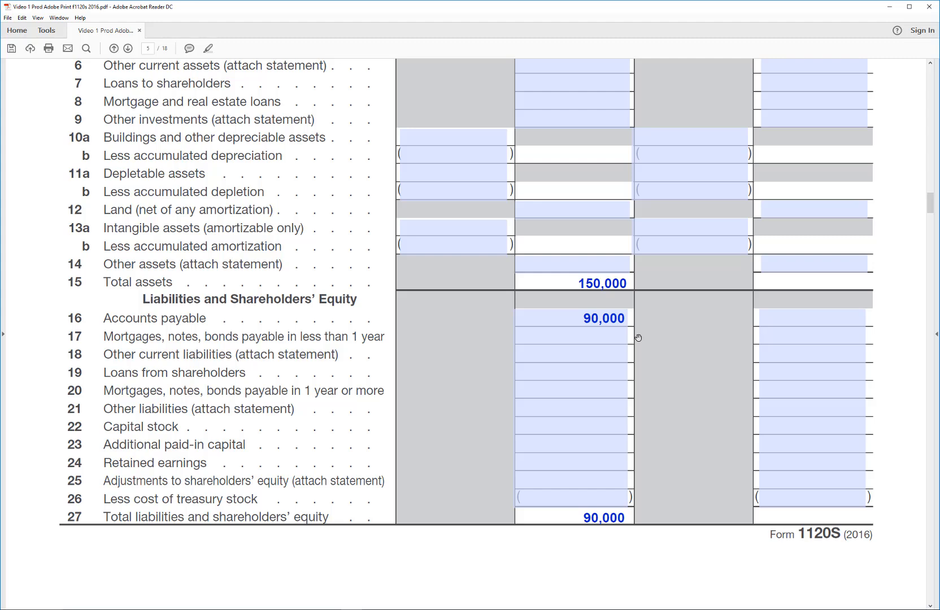
- Enter beginning-of-year capital stock of 10,000 on line 22 and retained earnings of 50,000 on line 24
click(587, 427)
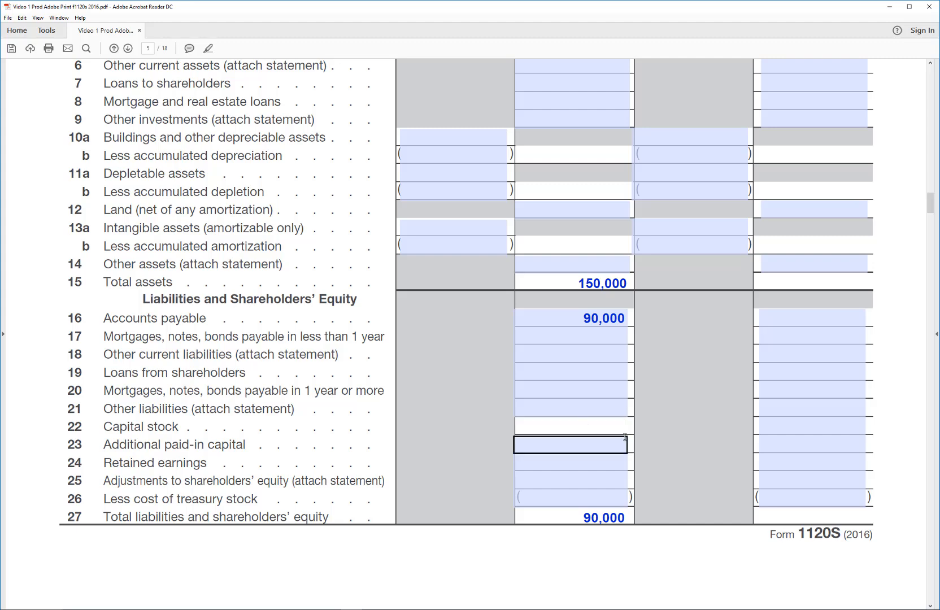
text(10,000)
key(Return)
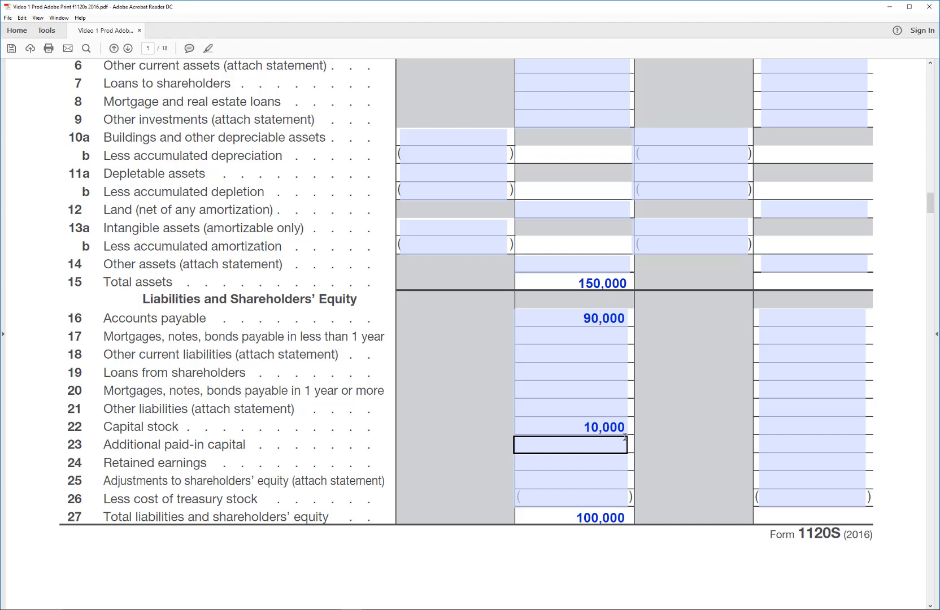
click(597, 461)
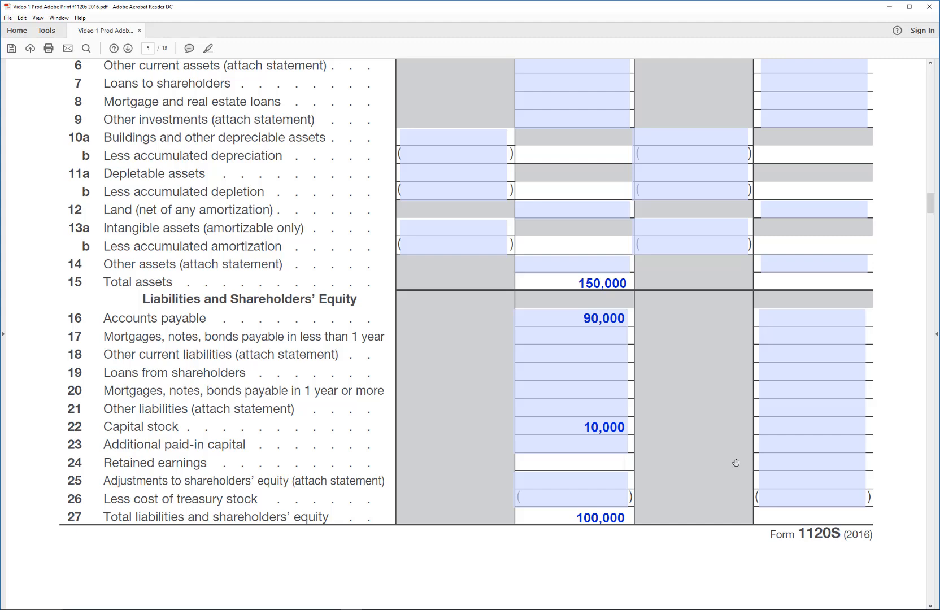
text(50000)
click(736, 462)
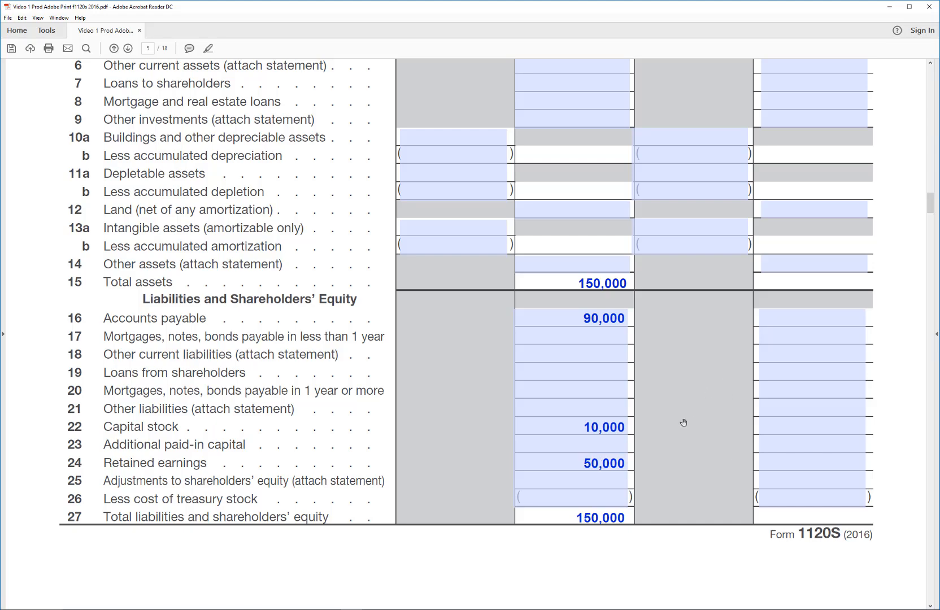
- Enter end-of-year cash of 177,000 on Schedule L line 1, column (d)
scroll(691, 316, up, 4)
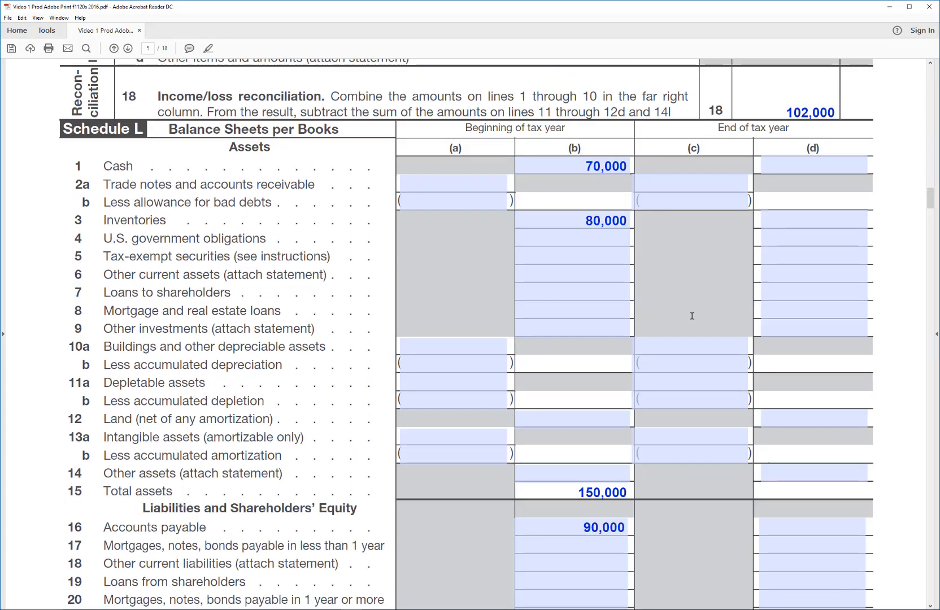
click(773, 229)
click(805, 167)
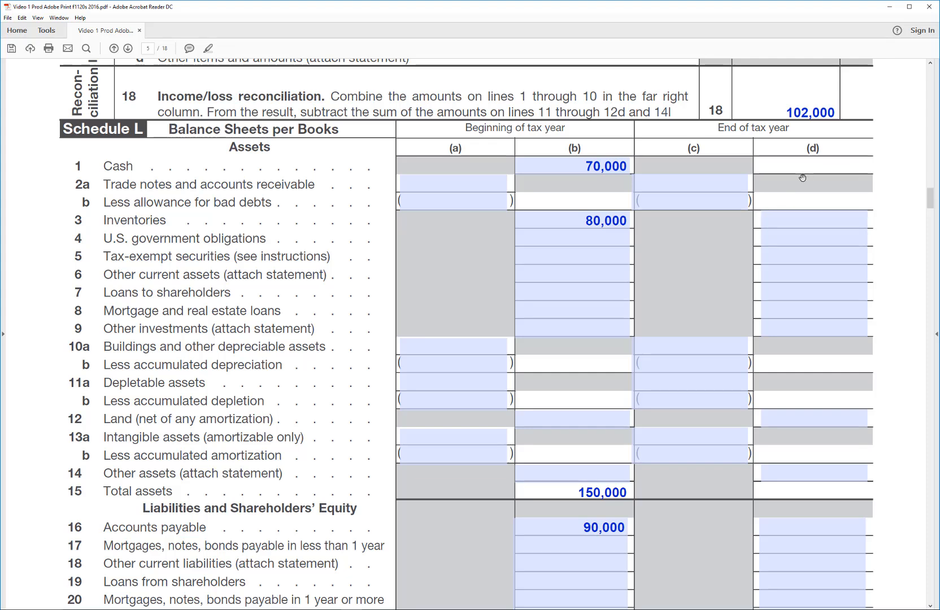
text(17000)
text(0)
key(BackSpace)
key(BackSpace)
key(BackSpace)
key(BackSpace)
text(7000)
click(803, 178)
- Enter end-of-year inventories of 85,000 on Schedule L line 3, column (d)
click(793, 219)
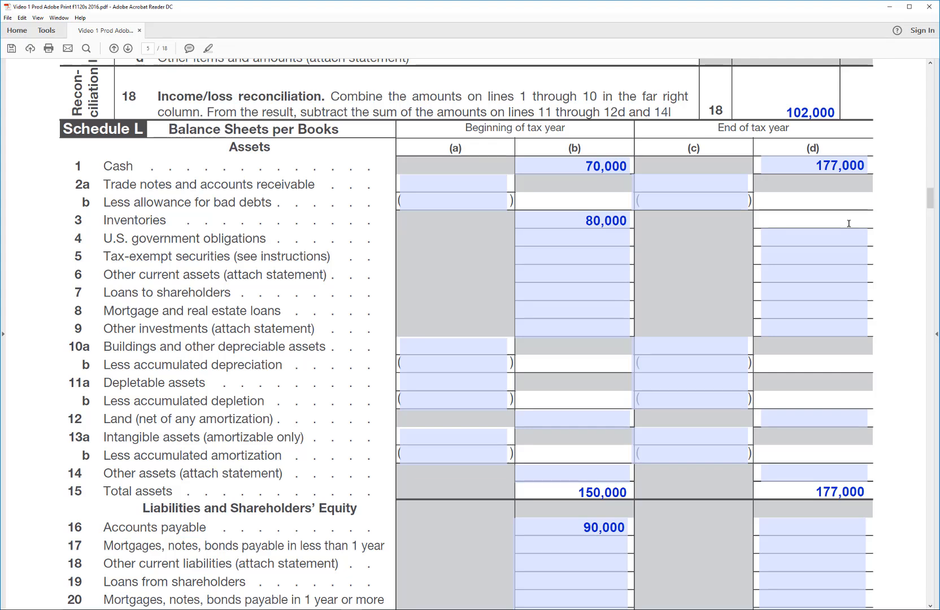
text(85000)
key(Tab)
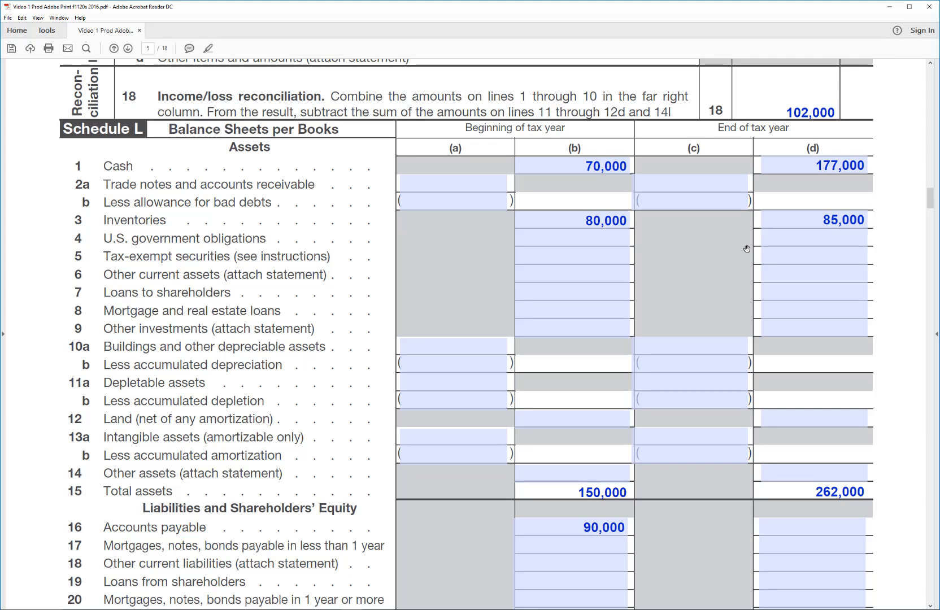
click(892, 241)
- Enter end-of-year accounts payable of 100,000 on Schedule L line 16, column (d)
scroll(910, 301, down, 1)
scroll(909, 301, down, 9)
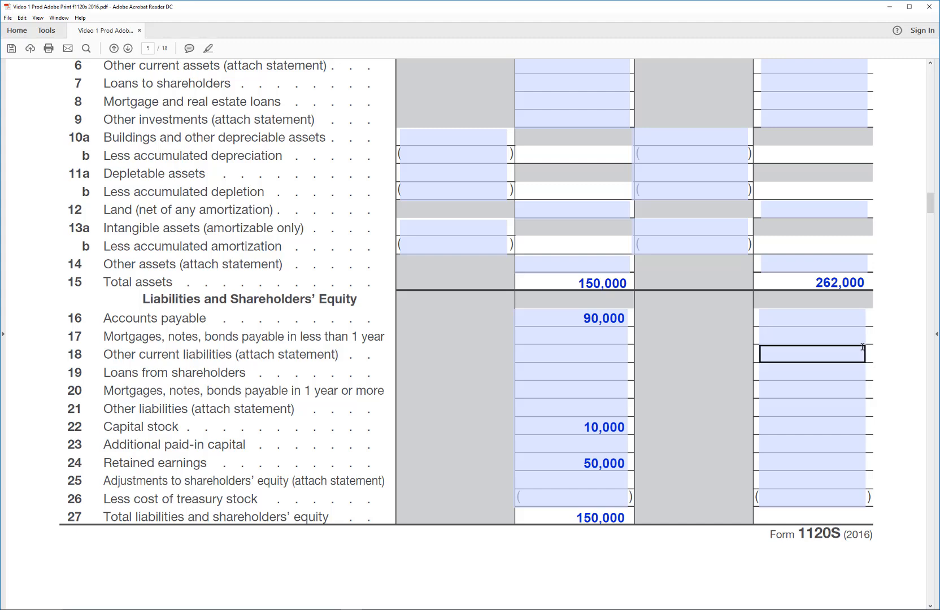
click(827, 318)
text(100000)
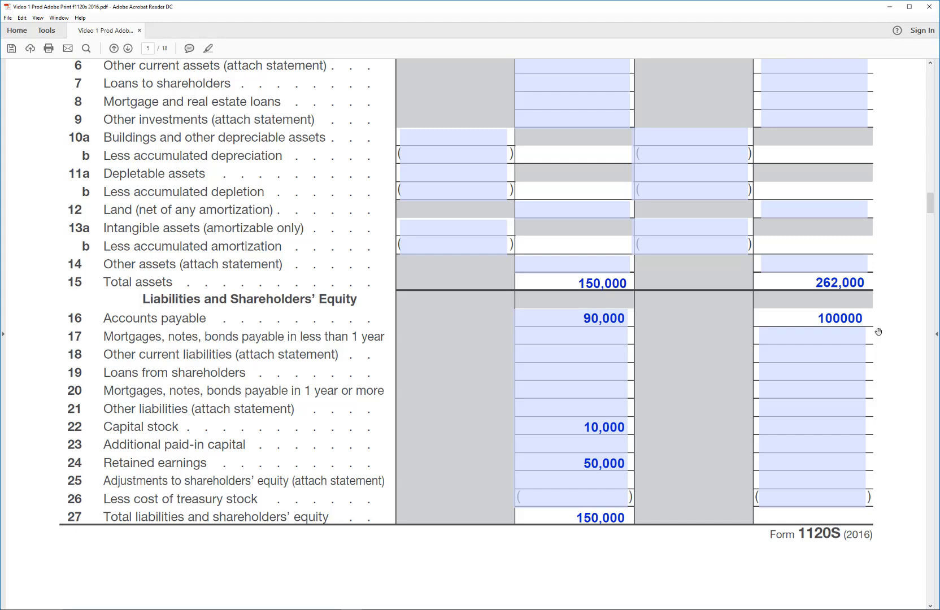
key(Return)
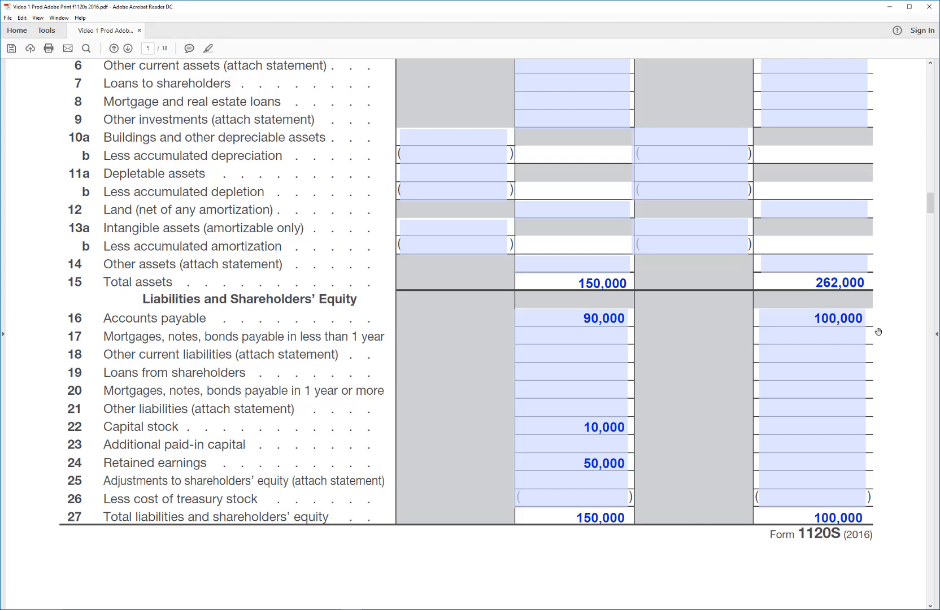
- Enter end-of-year capital stock of 10,000 on line 22 and retained earnings of 152,000 on line 24
click(847, 426)
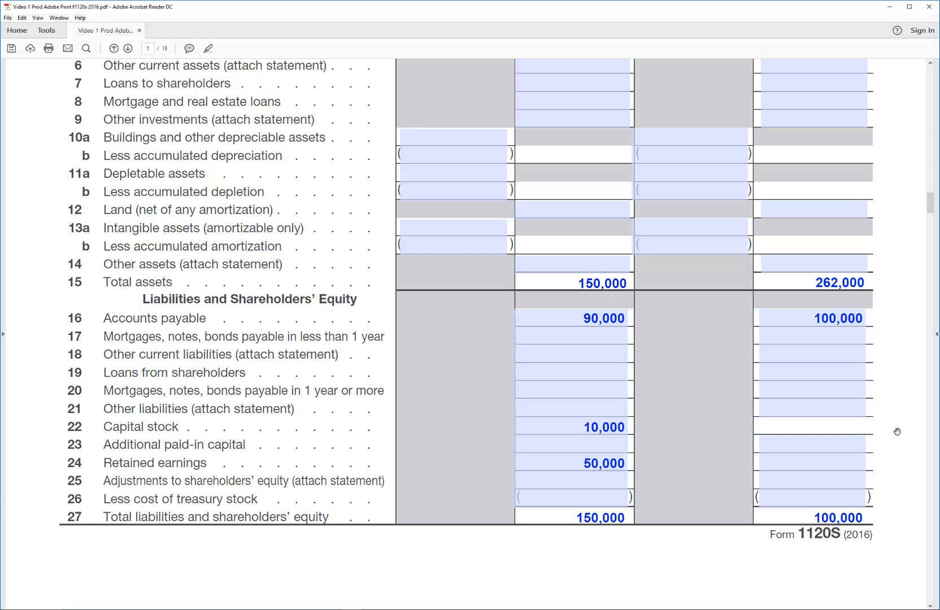
text(10000)
key(Return)
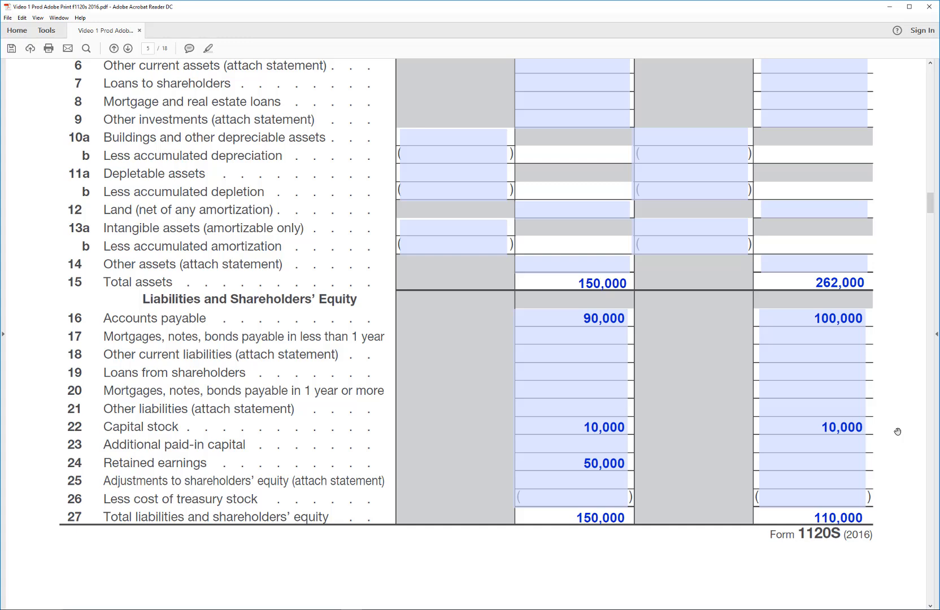
click(822, 464)
text(1520000)
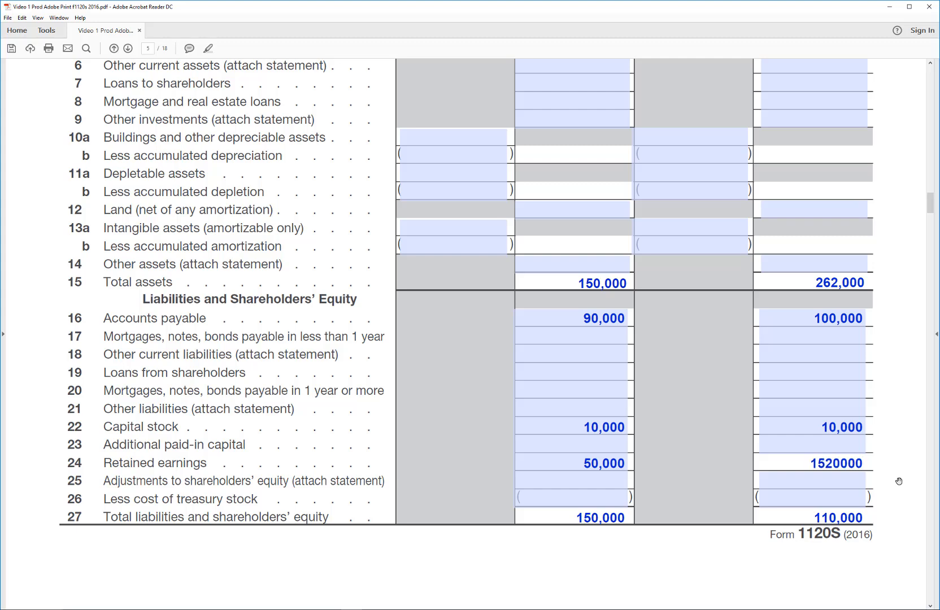
key(BackSpace)
key(Return)
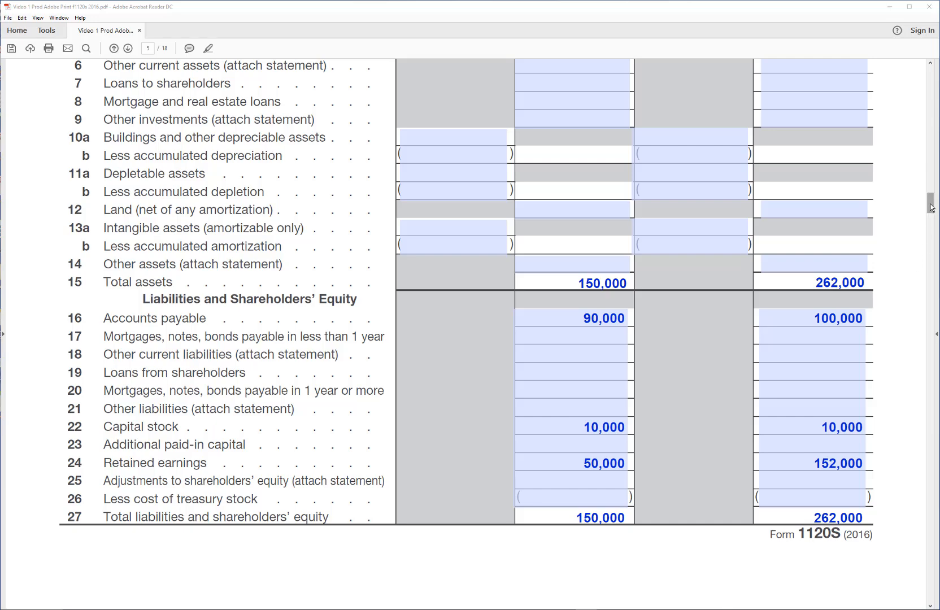
- Go to Schedule M-1 on page 5 and enter net income per books of 102,000 on line 1
drag(931, 207, 928, 228)
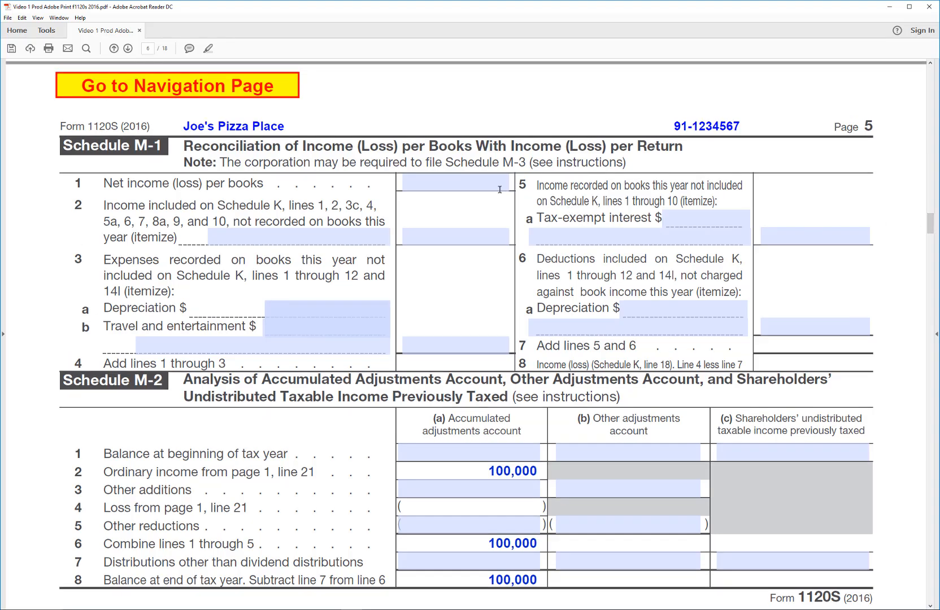
click(479, 182)
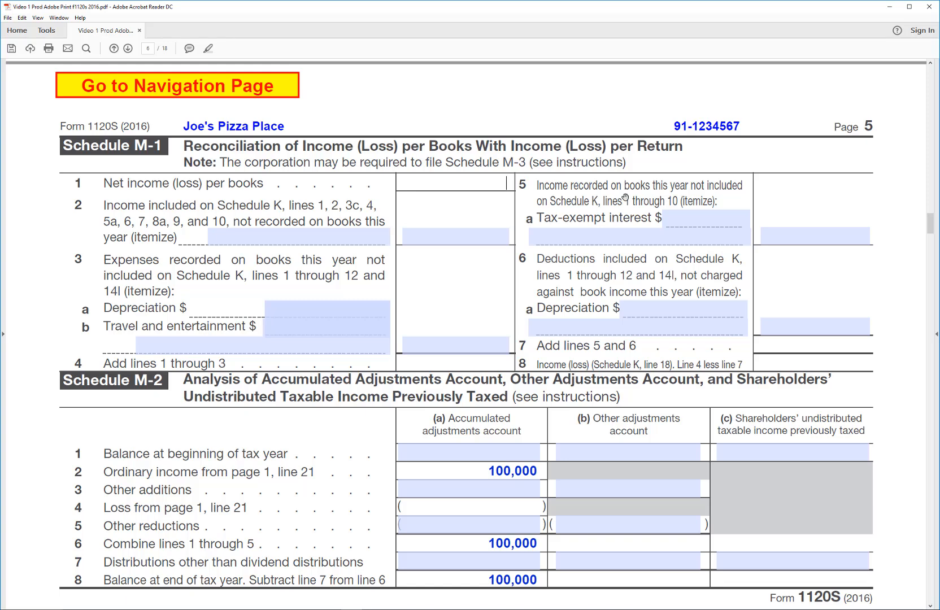
text(102000)
key(Return)
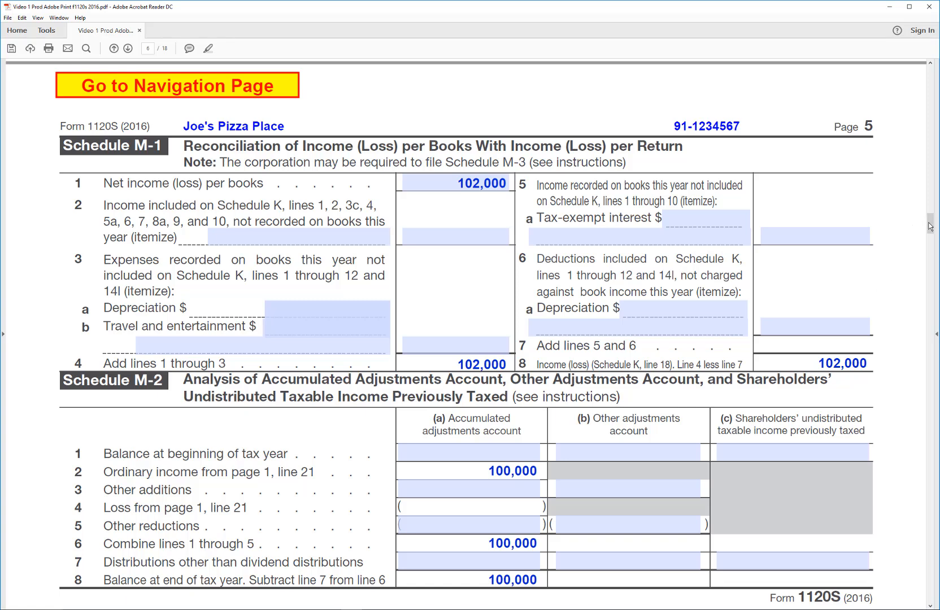
- In Schedule M-2, column (a), enter a beginning balance of 50,000 on line 1 and other additions of 2,000 on line 3
drag(930, 225, 930, 227)
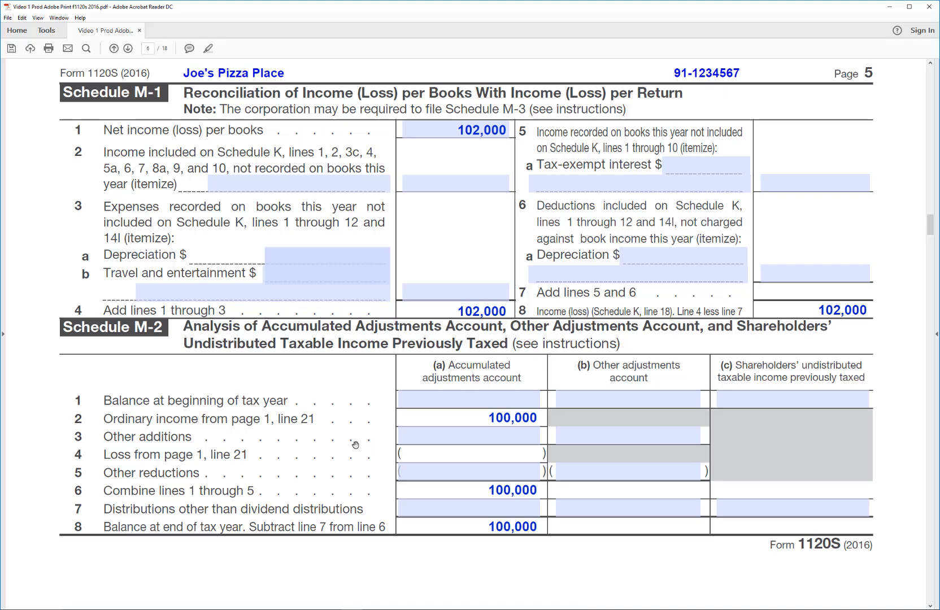
click(452, 399)
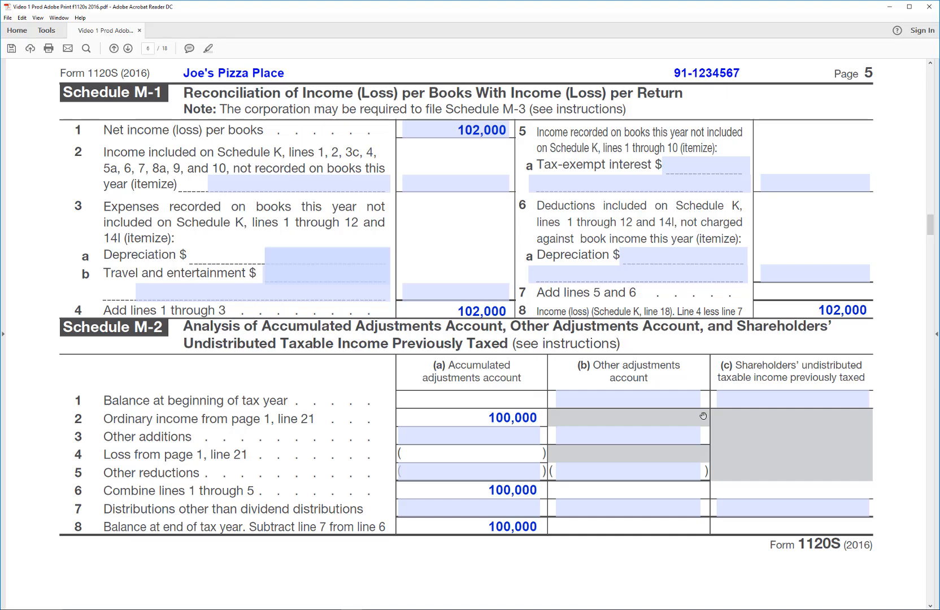
text(50000)
key(Return)
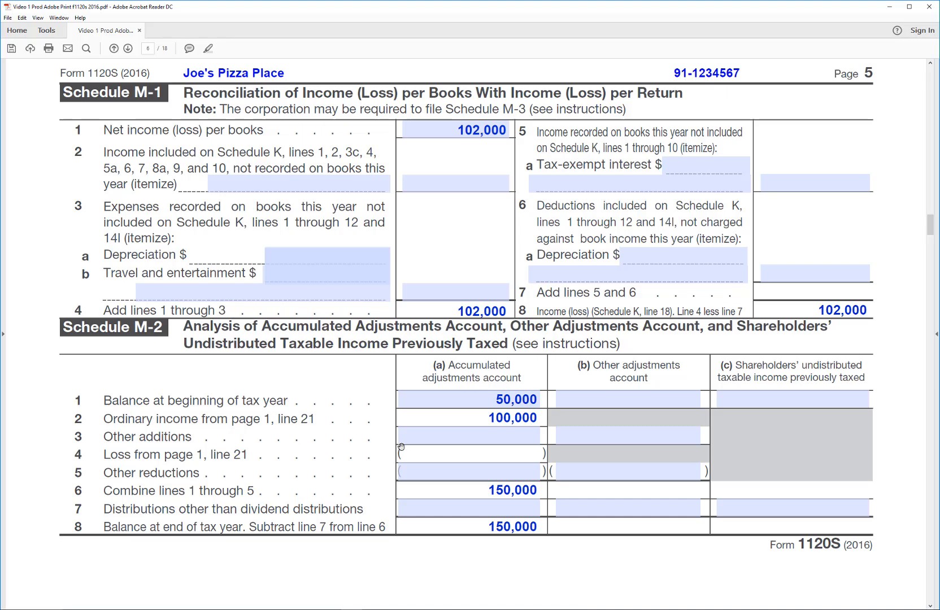
click(453, 436)
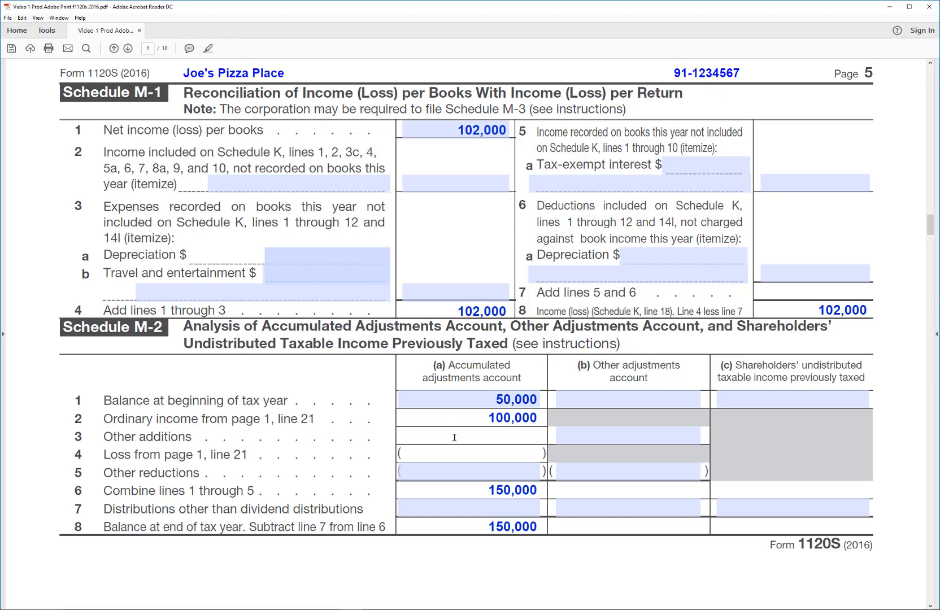
text(2,000)
key(Return)
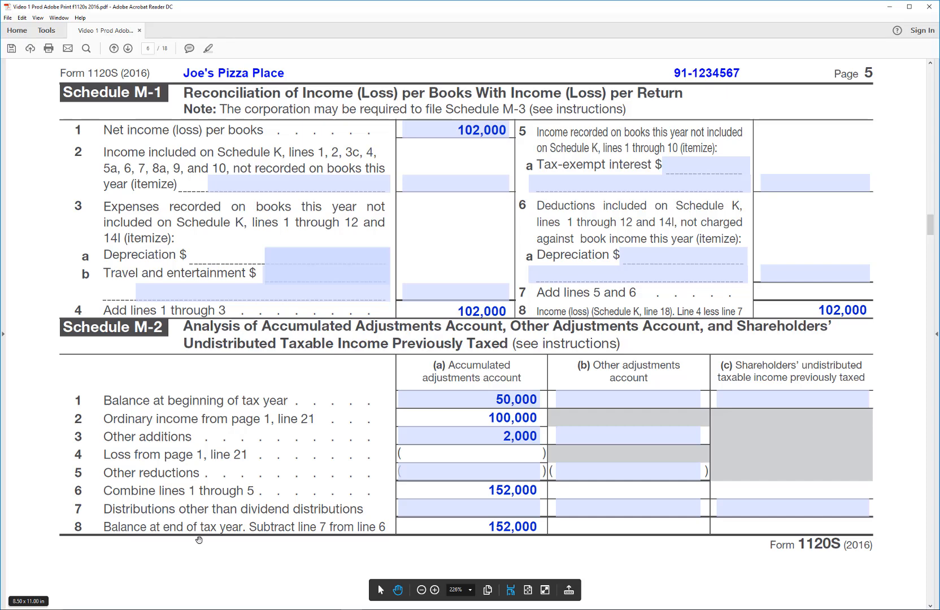
- Return to the form's navigation page and open the K-1 Allocation Worksheet
scroll(200, 537, up, 1)
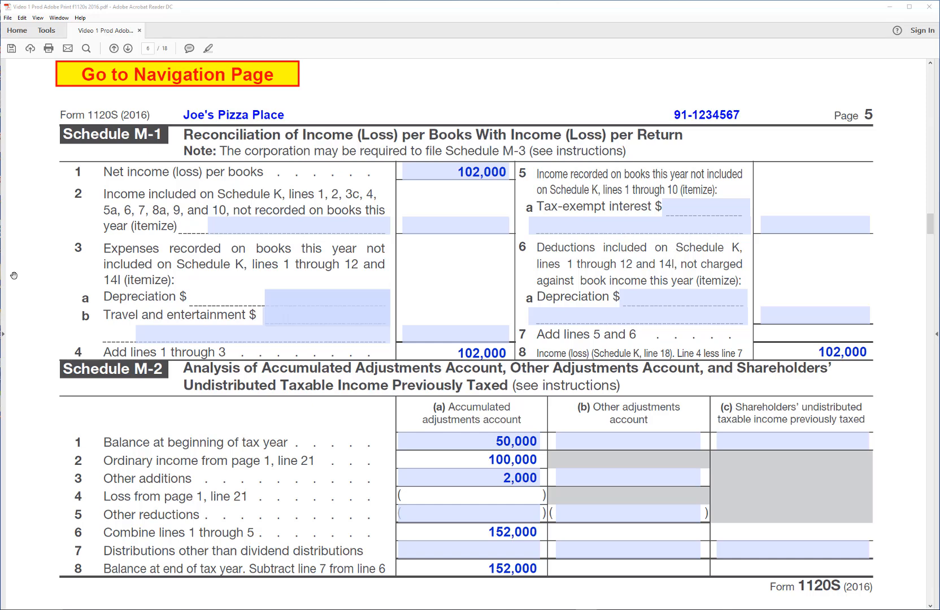
click(281, 77)
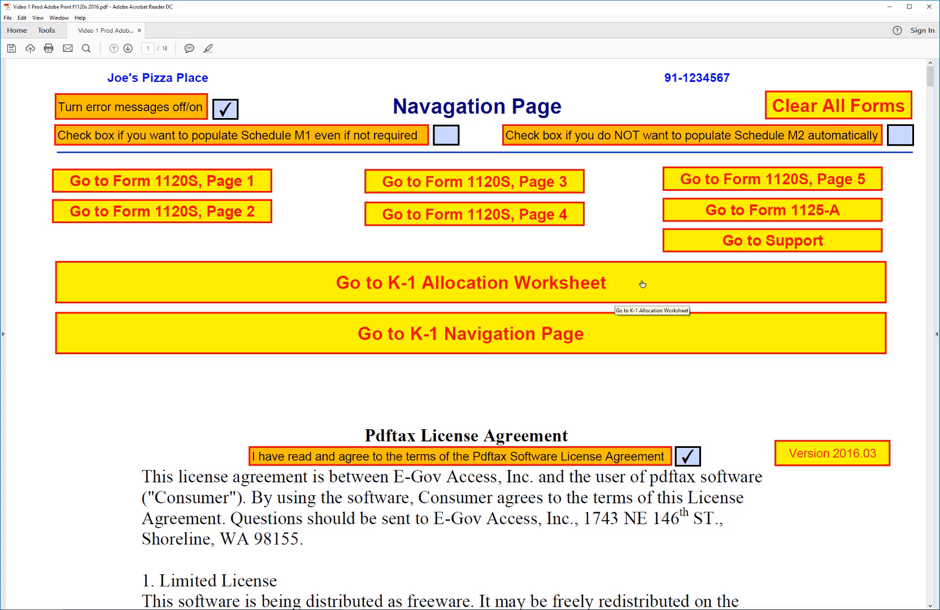
click(578, 285)
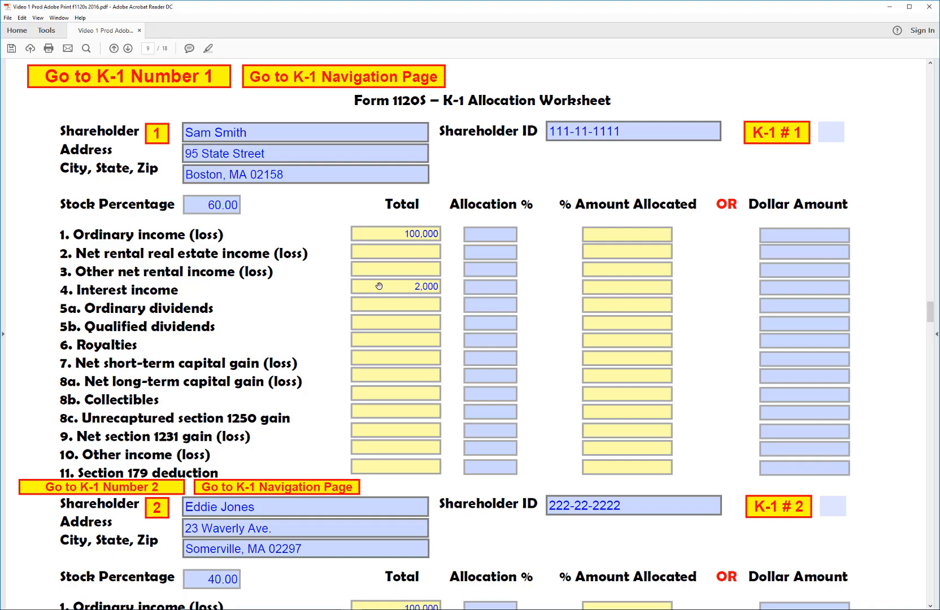
- For shareholder 1, set the allocation percentage to 60 for both ordinary income and interest income
click(632, 127)
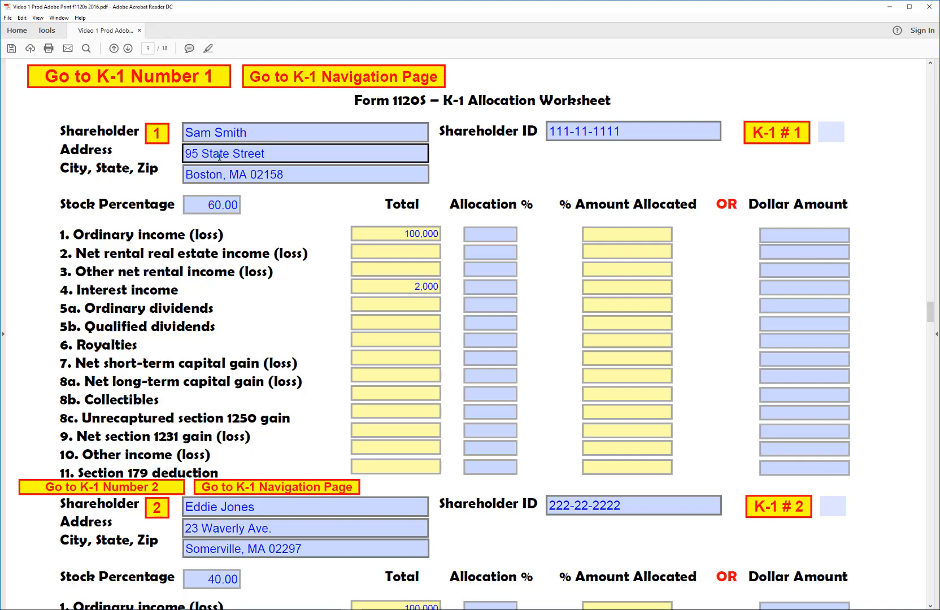
click(503, 234)
text(60)
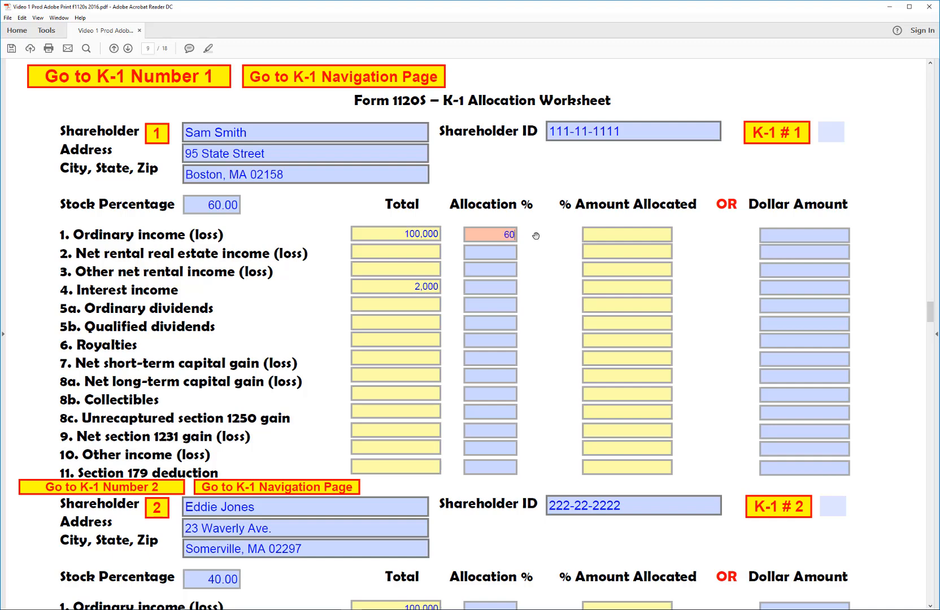
key(Return)
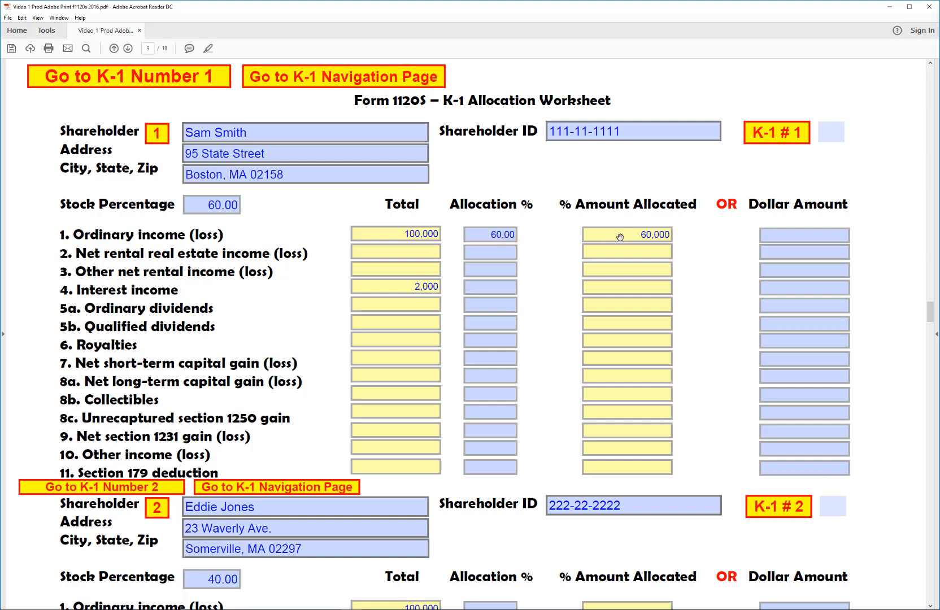
click(511, 289)
click(505, 288)
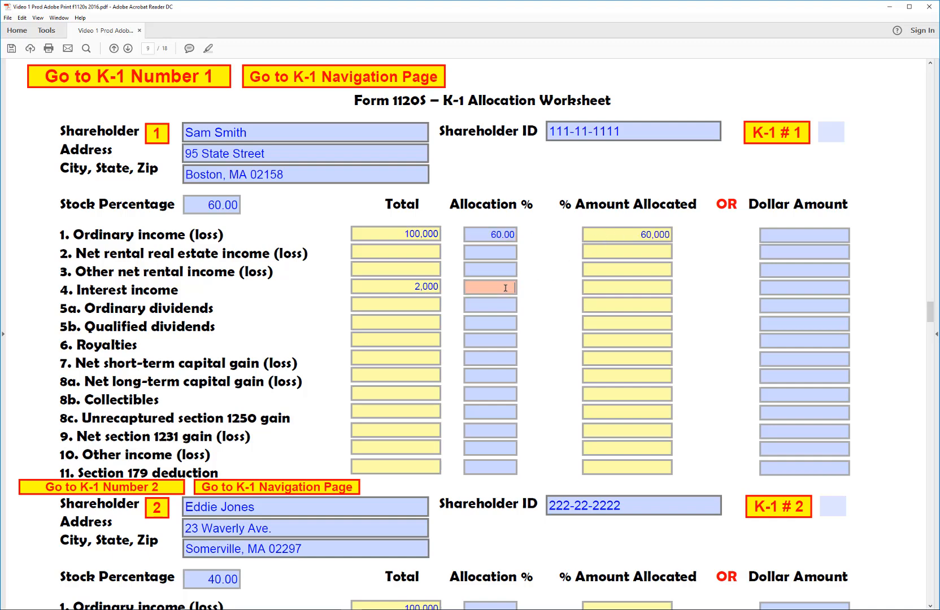
text(60)
key(Return)
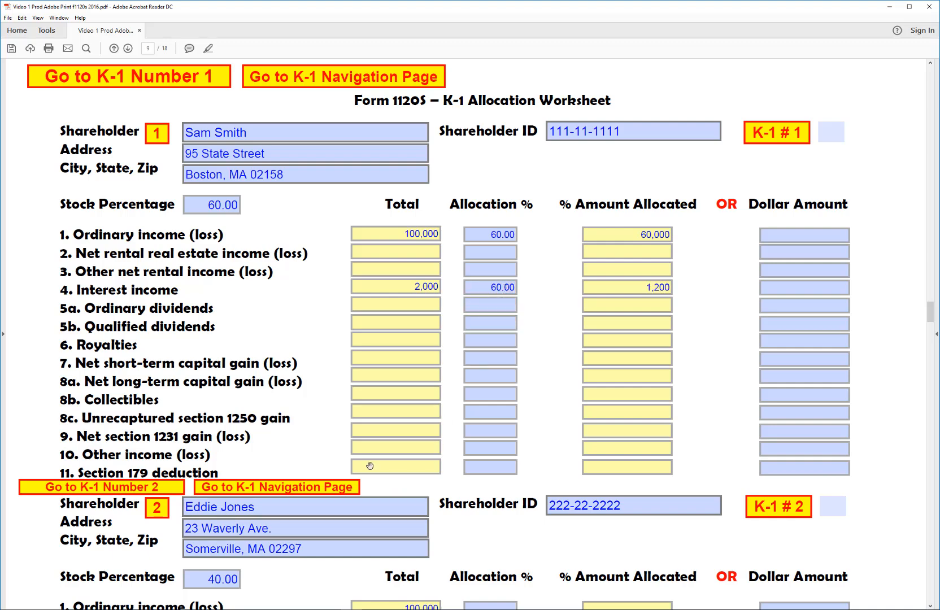
- For shareholder 2, set the allocation percentage to 40 for both ordinary income and interest income
scroll(236, 330, down, 3)
scroll(236, 328, down, 4)
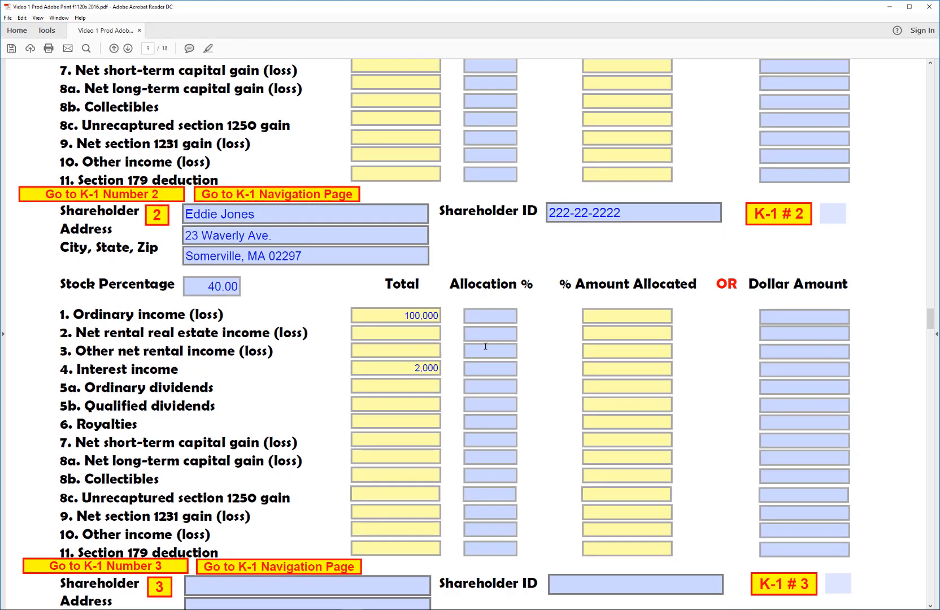
click(505, 317)
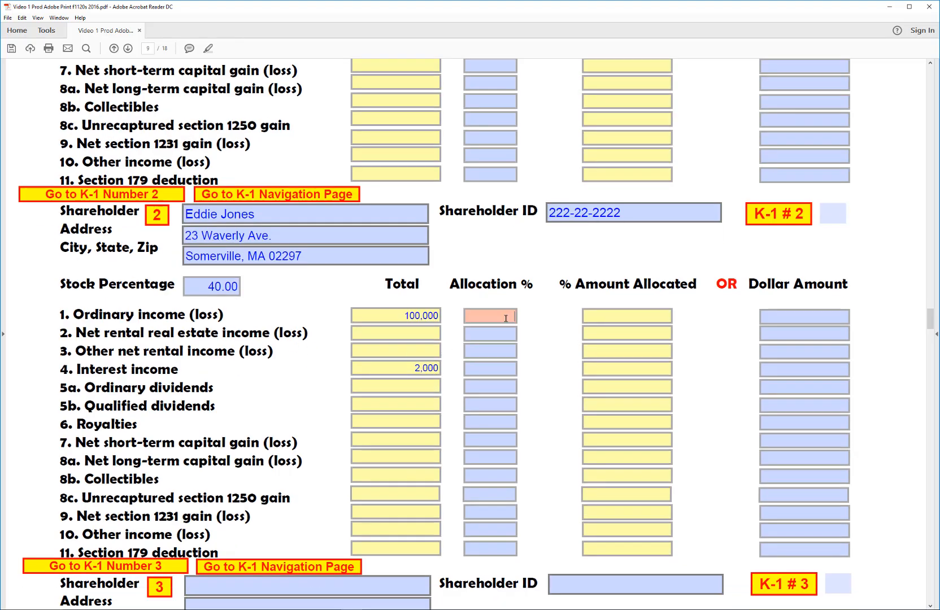
text(40)
key(Return)
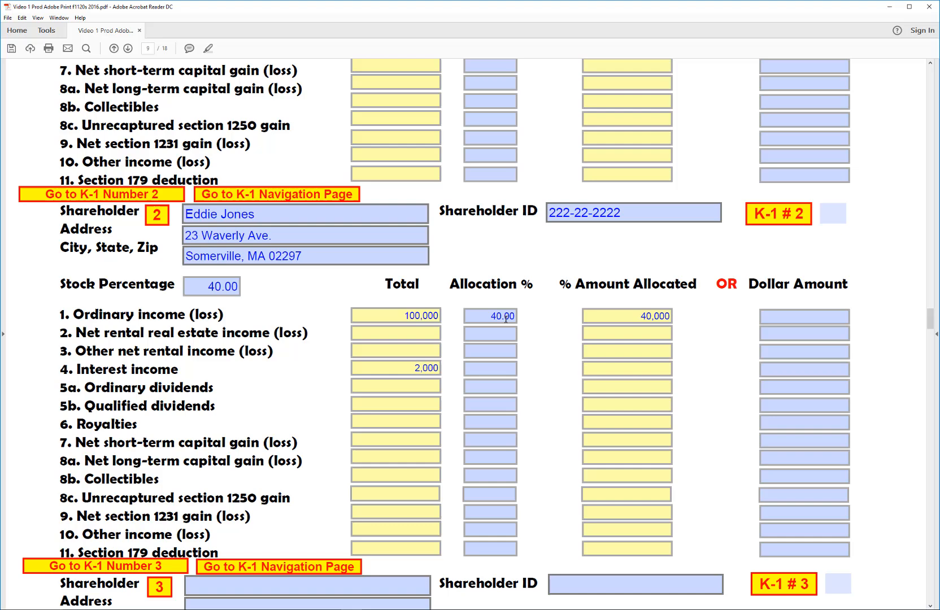
click(499, 373)
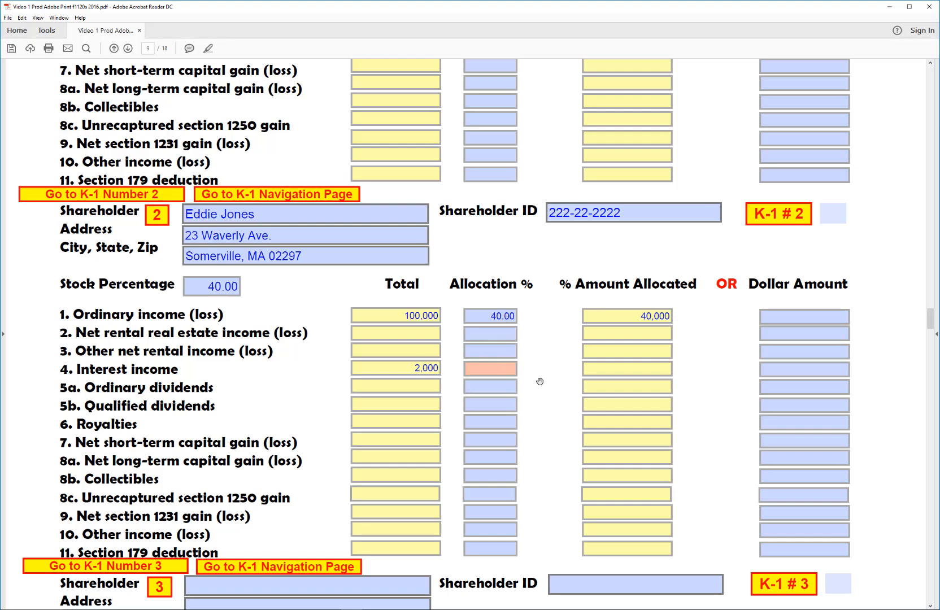
text(40)
key(Return)
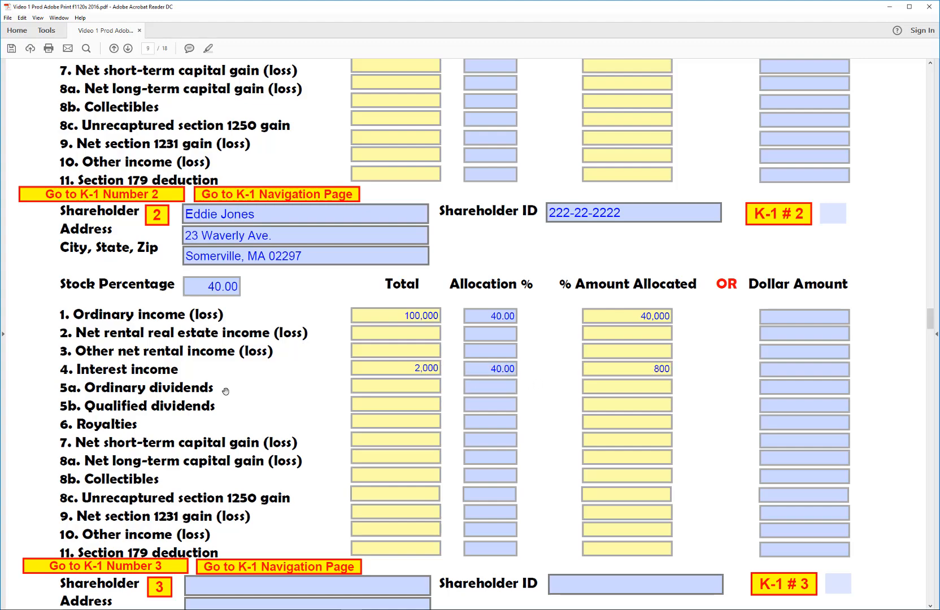
- Open K-1 Number 1 from the worksheet and review its corporation, shareholder, stock percentage and income entries
scroll(191, 411, up, 2)
scroll(191, 411, up, 10)
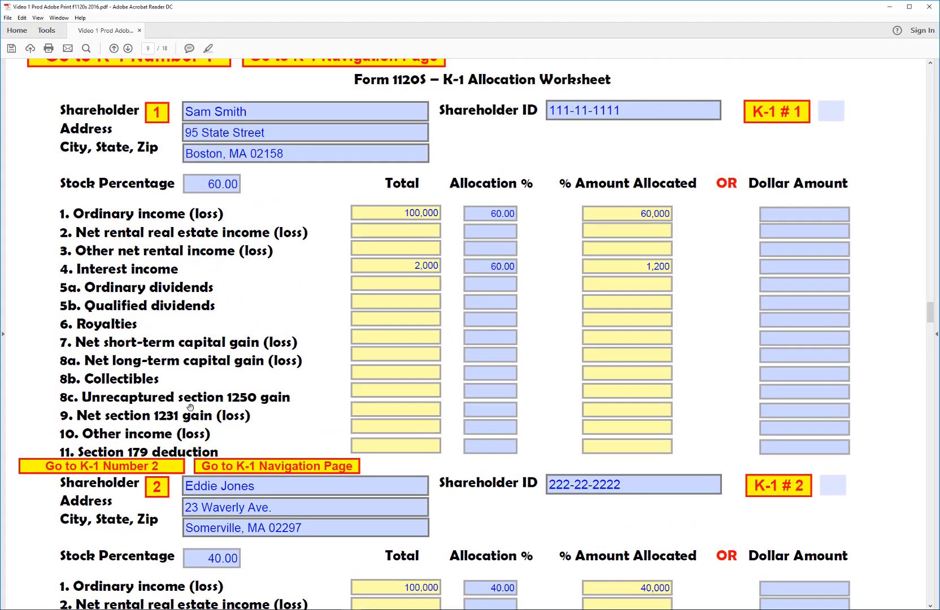
scroll(190, 406, up, 2)
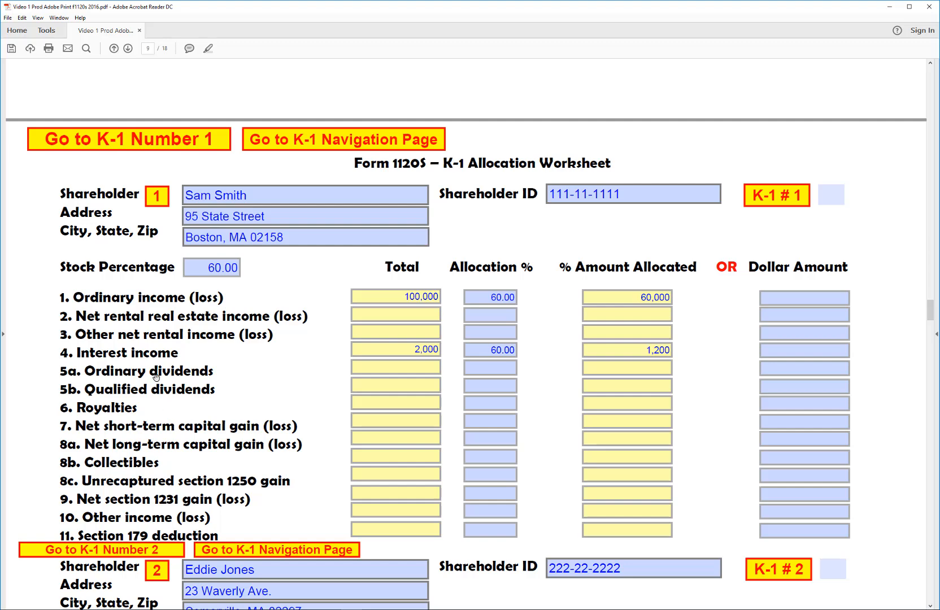
click(157, 140)
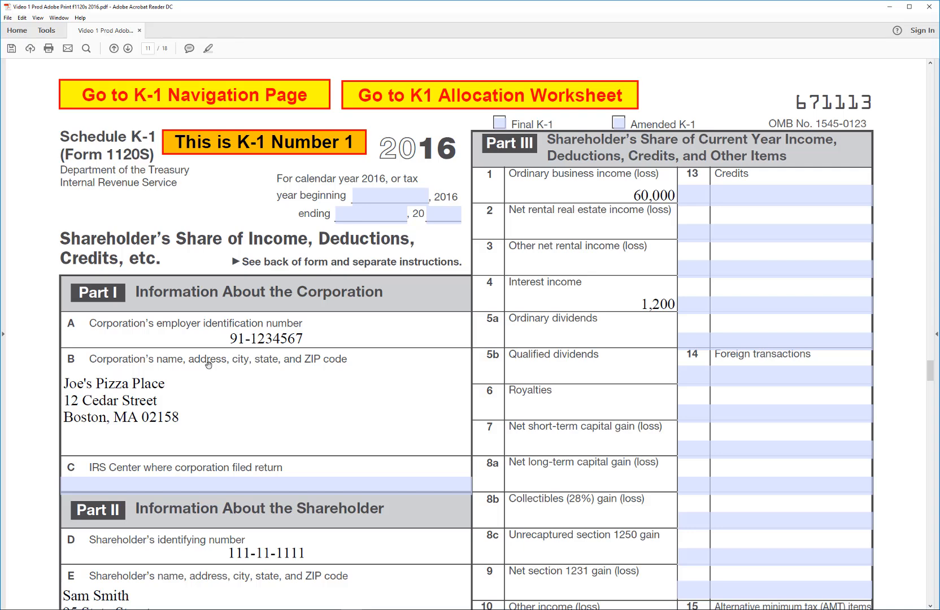
scroll(231, 402, down, 2)
scroll(231, 402, down, 3)
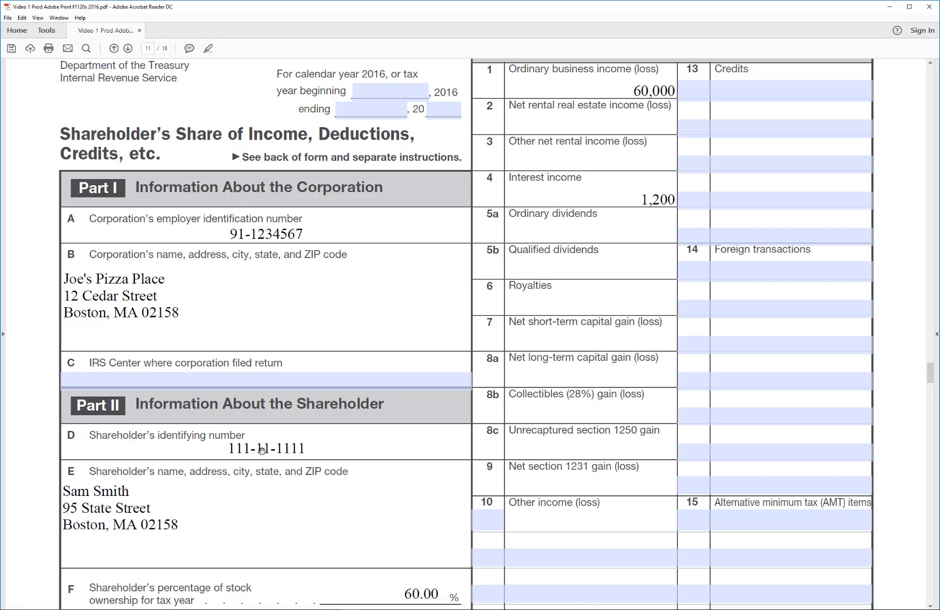
scroll(288, 484, down, 3)
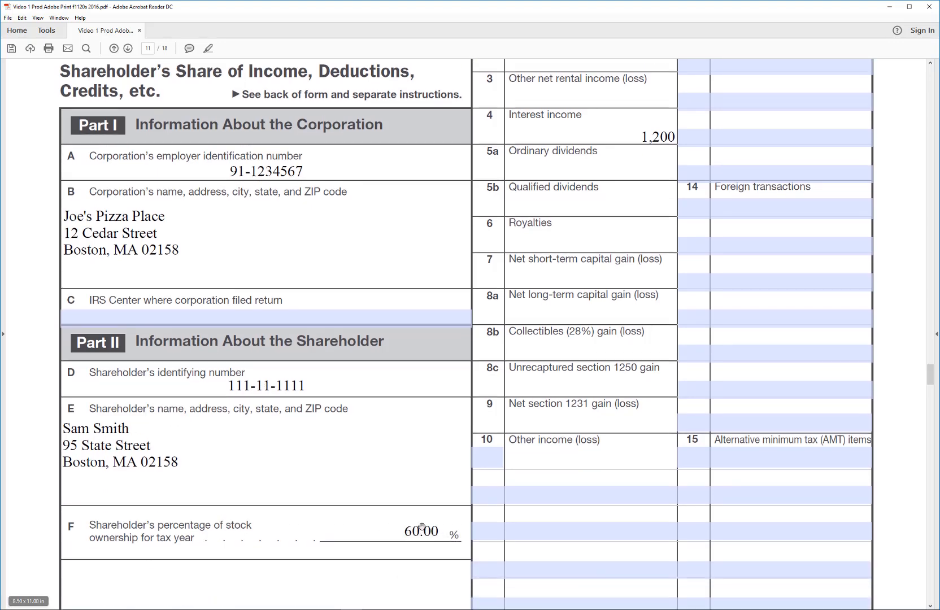
scroll(398, 434, up, 5)
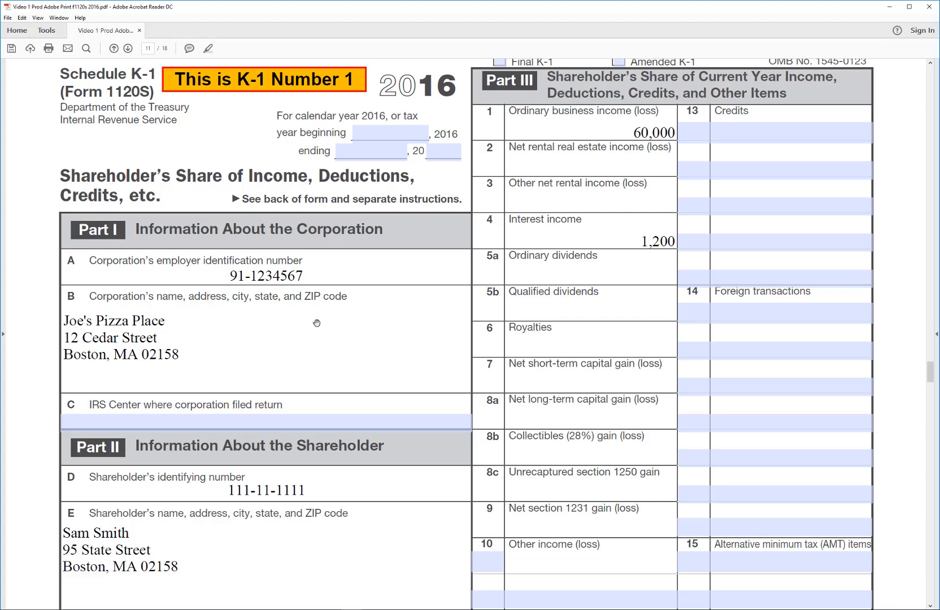
- Go on to K-1 Number 2 and review its shareholder information and allocated income amounts
scroll(317, 322, down, 5)
scroll(317, 323, down, 10)
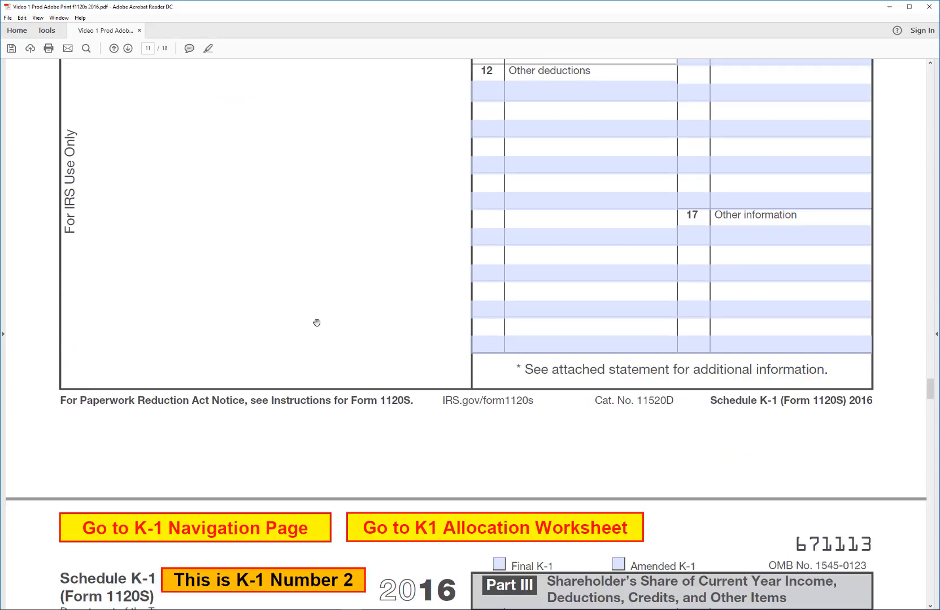
scroll(317, 323, down, 2)
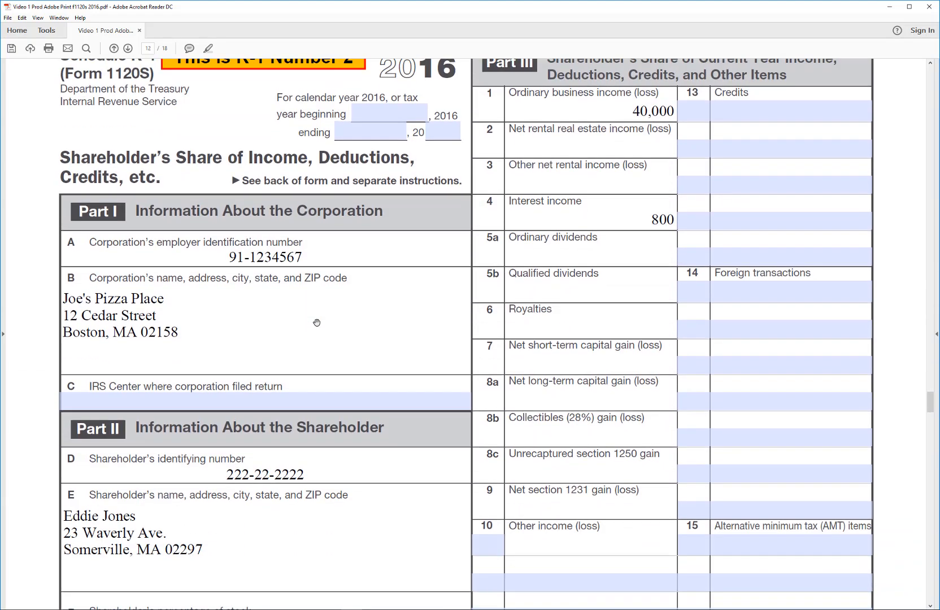
scroll(398, 278, up, 1)
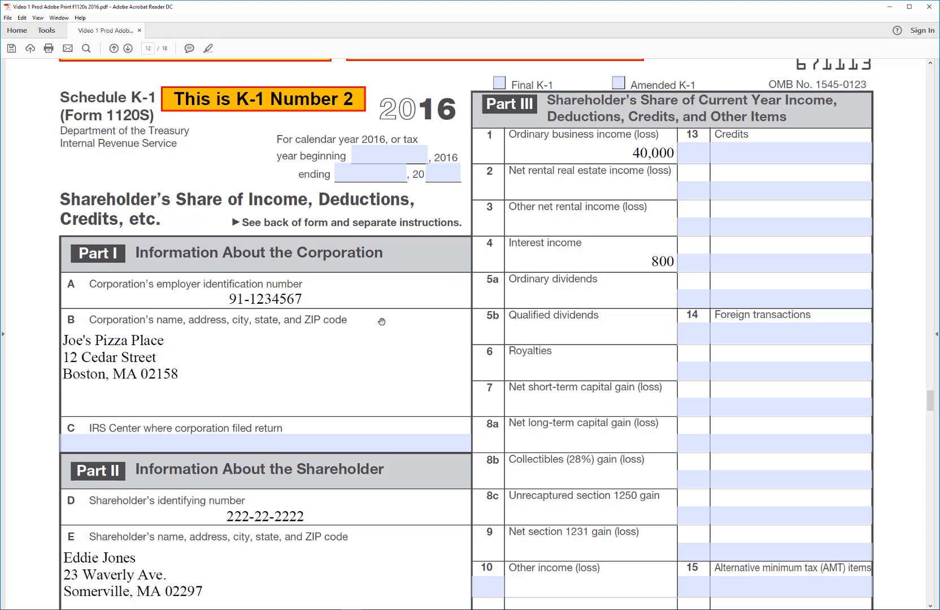
scroll(382, 321, up, 2)
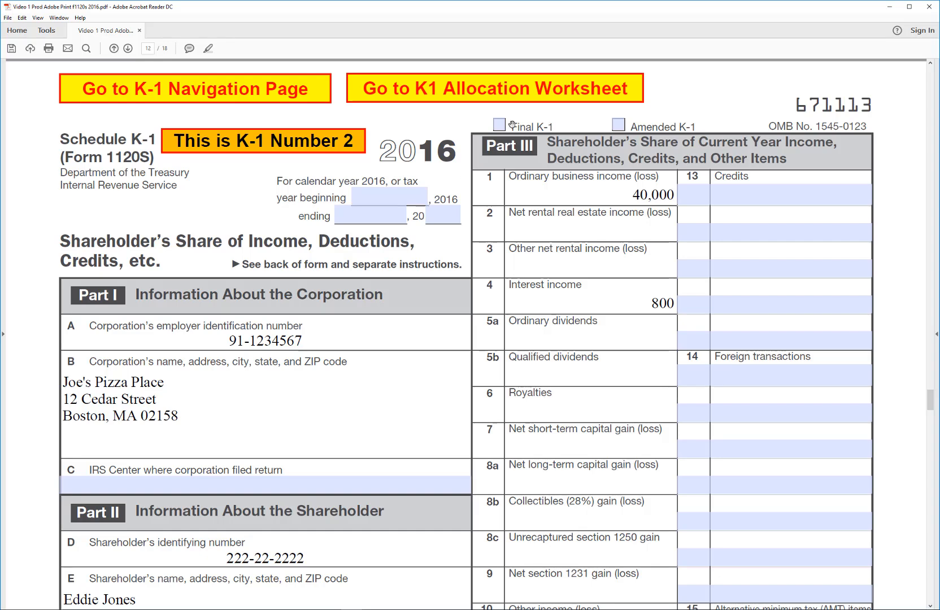
- Return to the K-1 Allocation Worksheet and enter ordinary income dollar amounts of 80,000 for shareholder 1 and 20,000 for shareholder 2
click(521, 89)
scroll(241, 291, down, 4)
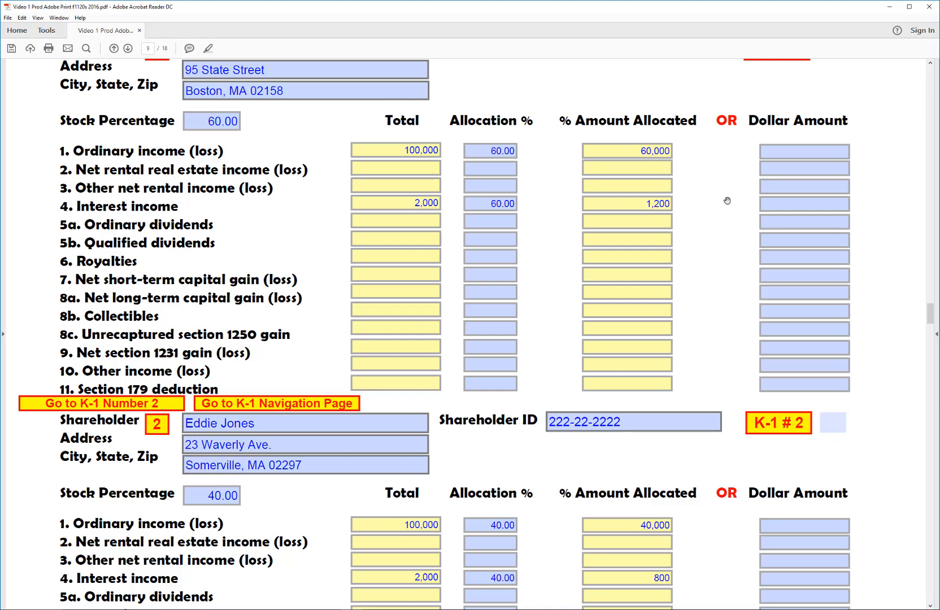
click(782, 147)
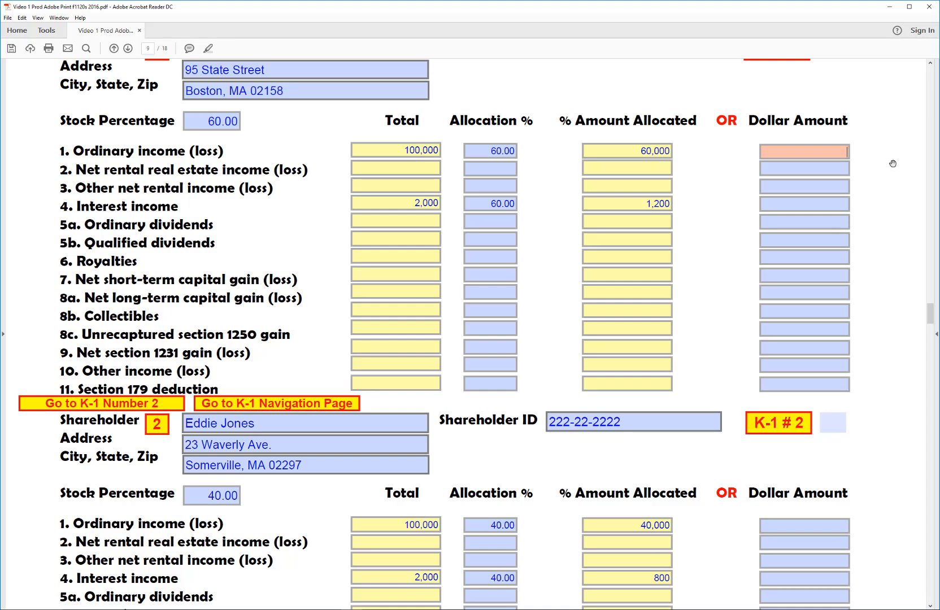
text(80000)
key(Return)
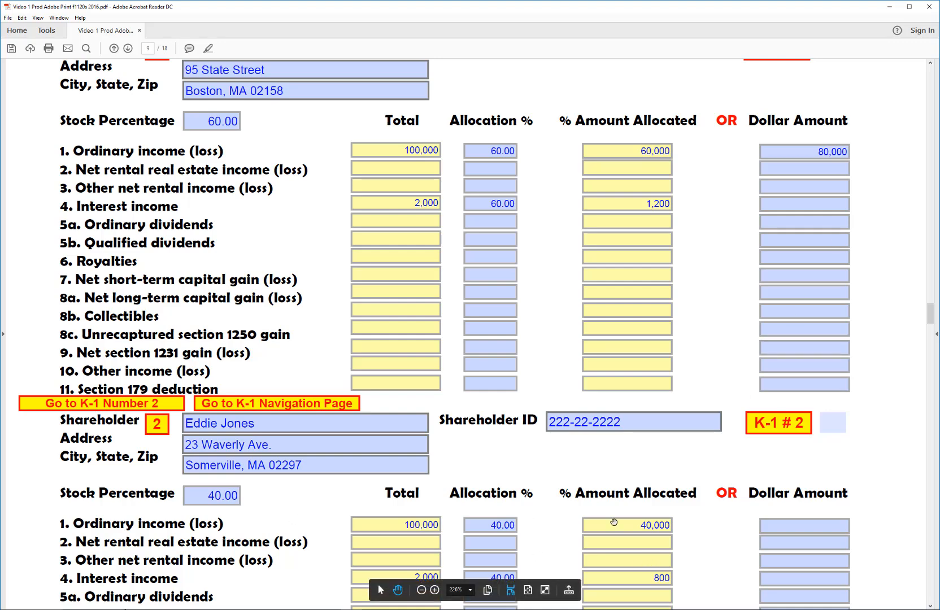
click(809, 526)
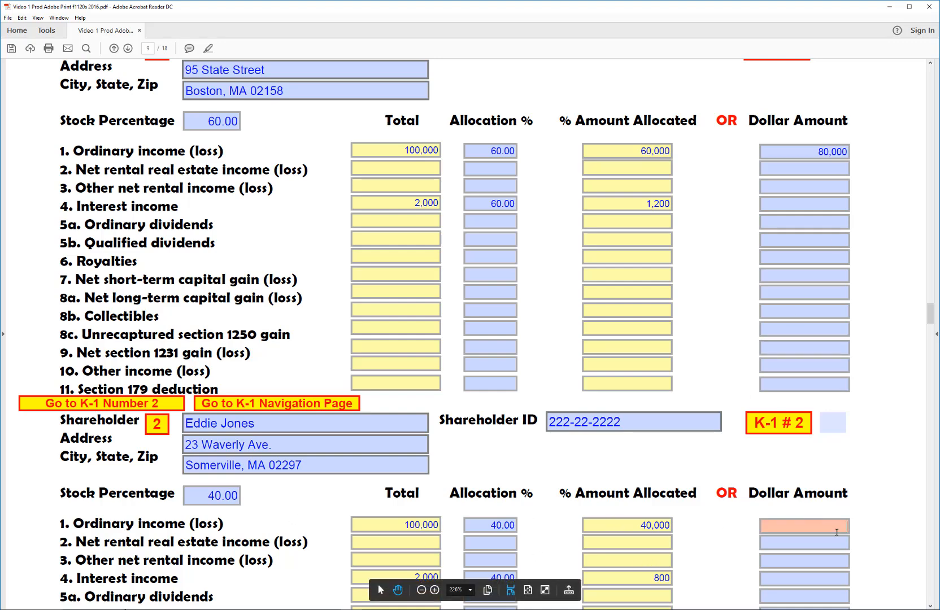
text(20000)
key(Return)
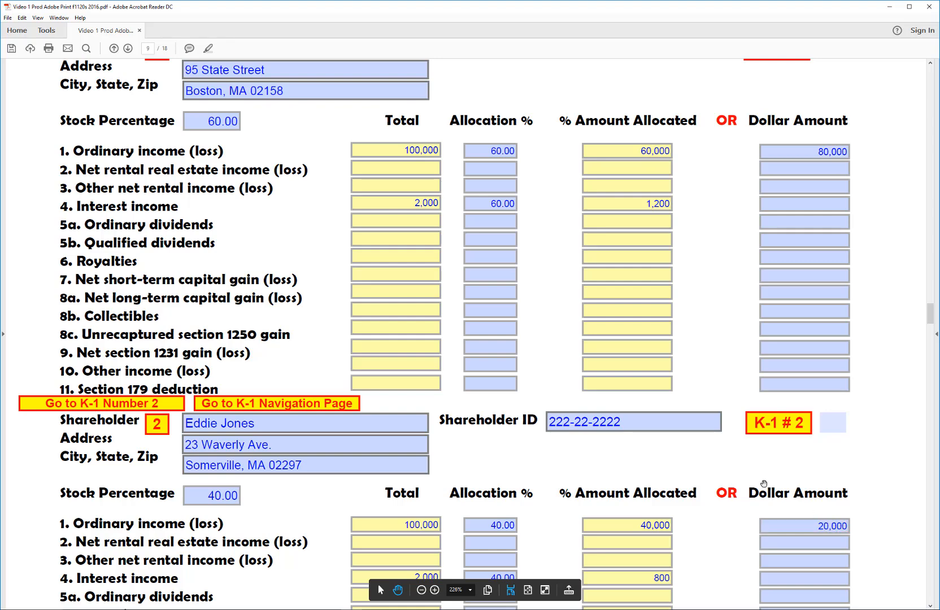
- Open K-1 Number 1 and check the ordinary business income on line 1 there and on K-1 Number 2
scroll(125, 300, up, 1)
scroll(125, 300, up, 2)
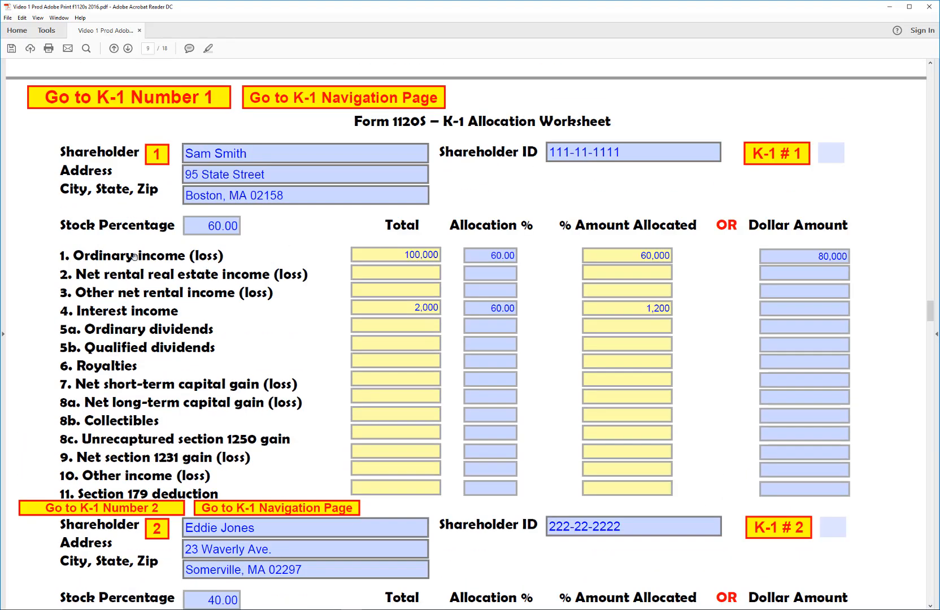
click(218, 100)
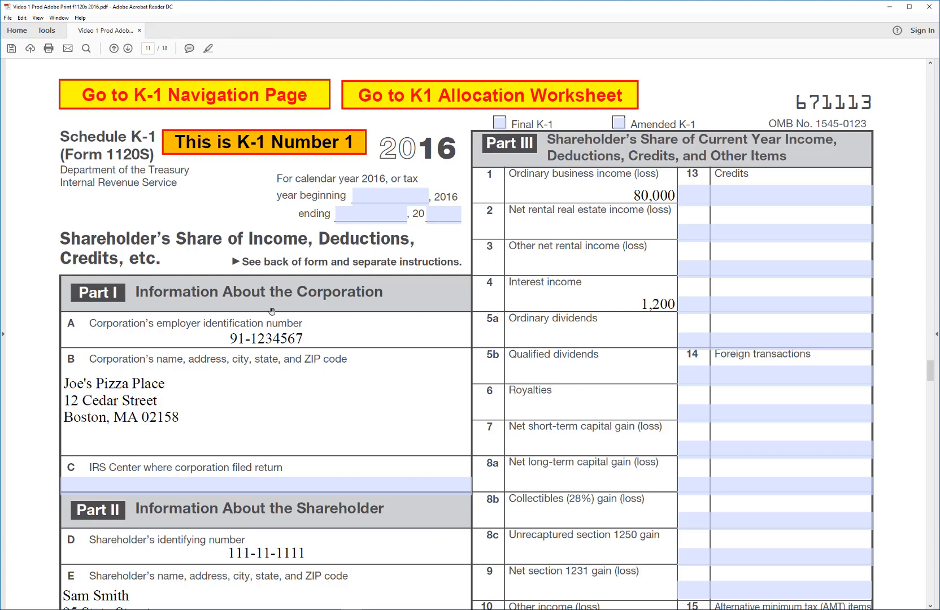
scroll(272, 311, down, 10)
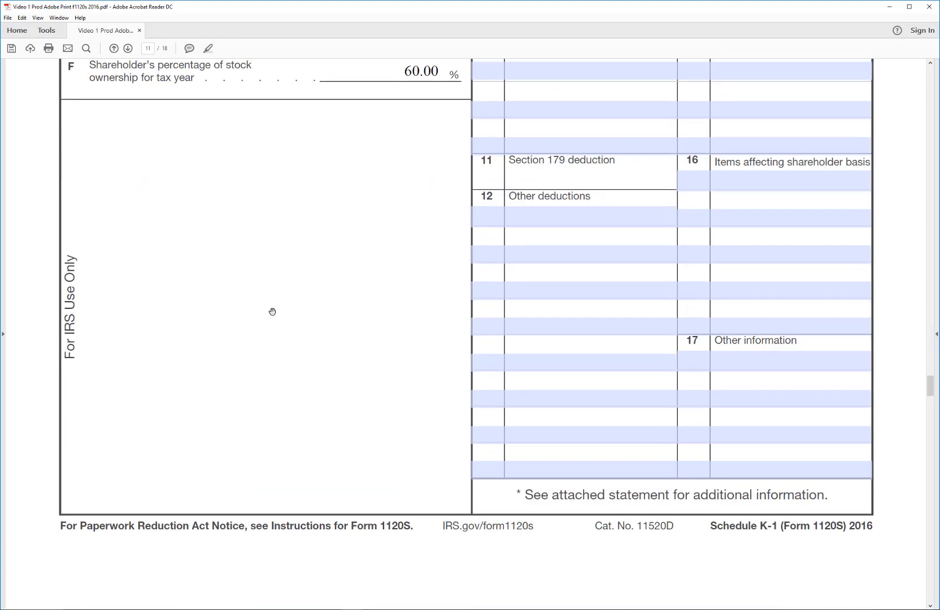
scroll(272, 311, down, 6)
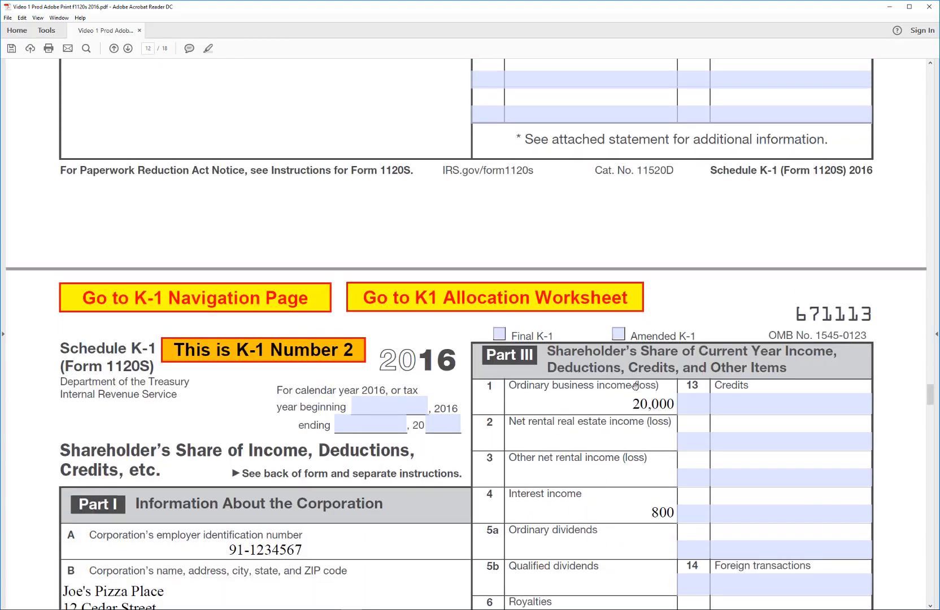
scroll(635, 386, down, 2)
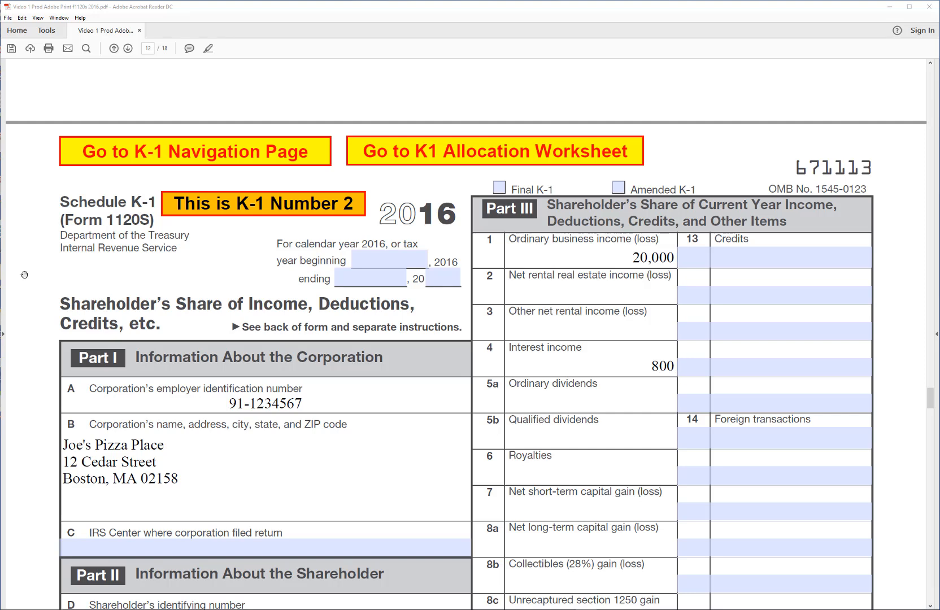
- Go to the K-1 navigation page and look over its allocation worksheet and K-1 links for numbers 1 to 6
click(115, 153)
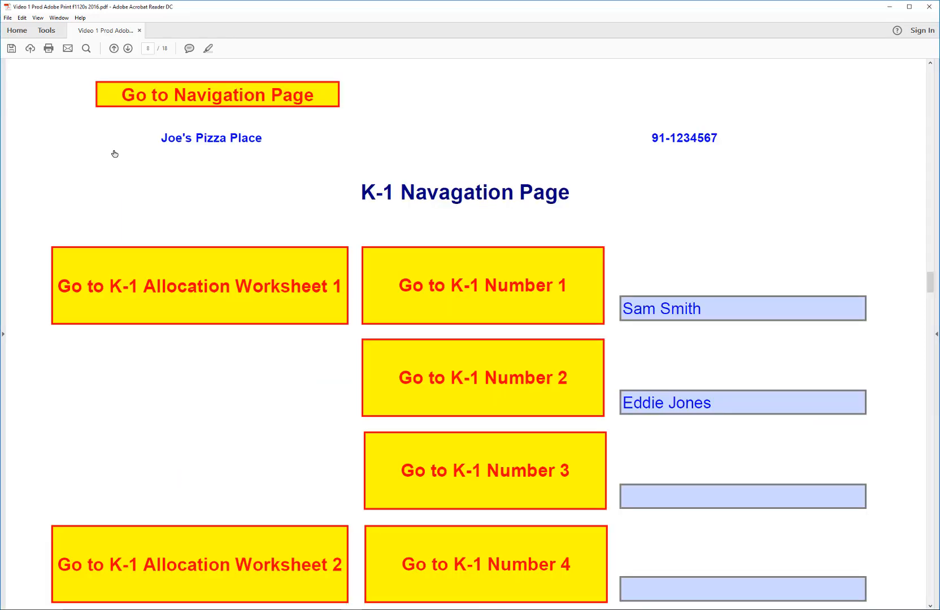
scroll(40, 185, down, 5)
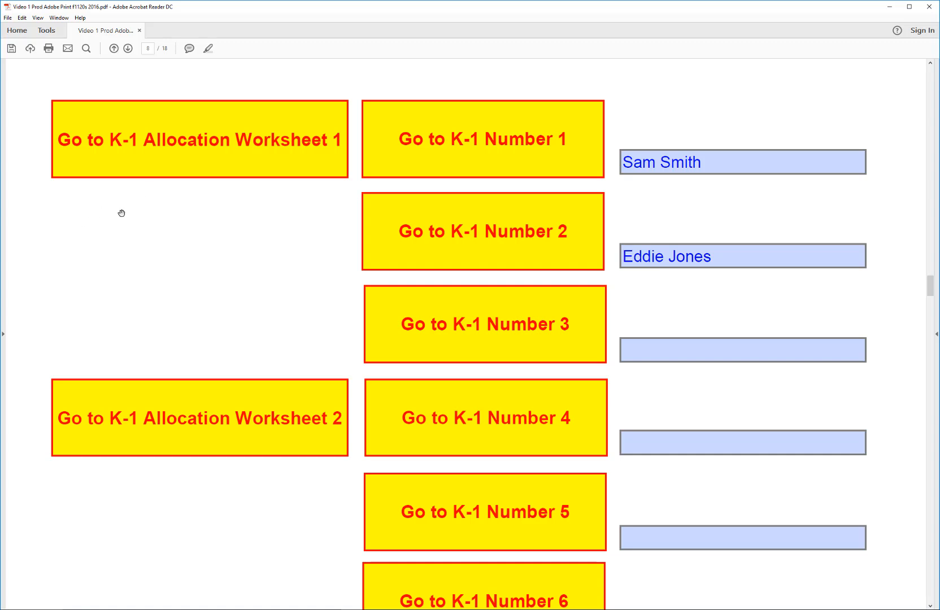
scroll(121, 213, down, 2)
scroll(121, 213, up, 1)
scroll(122, 213, down, 1)
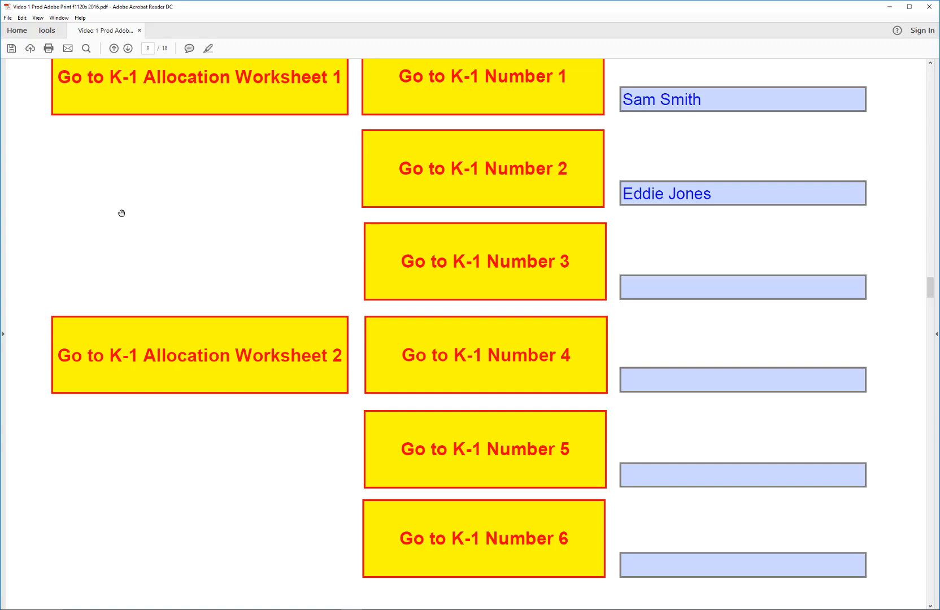
scroll(121, 213, up, 1)
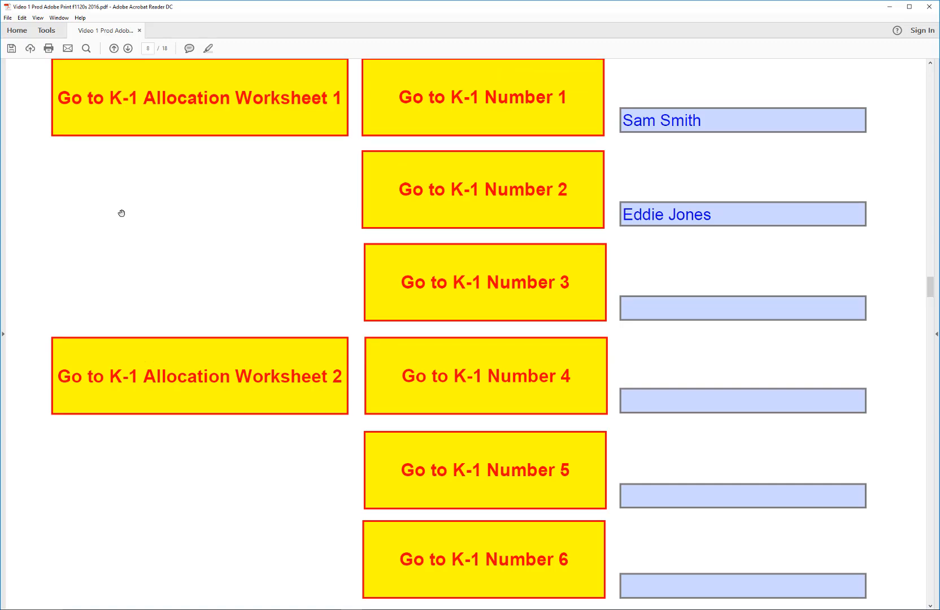
scroll(121, 213, up, 1)
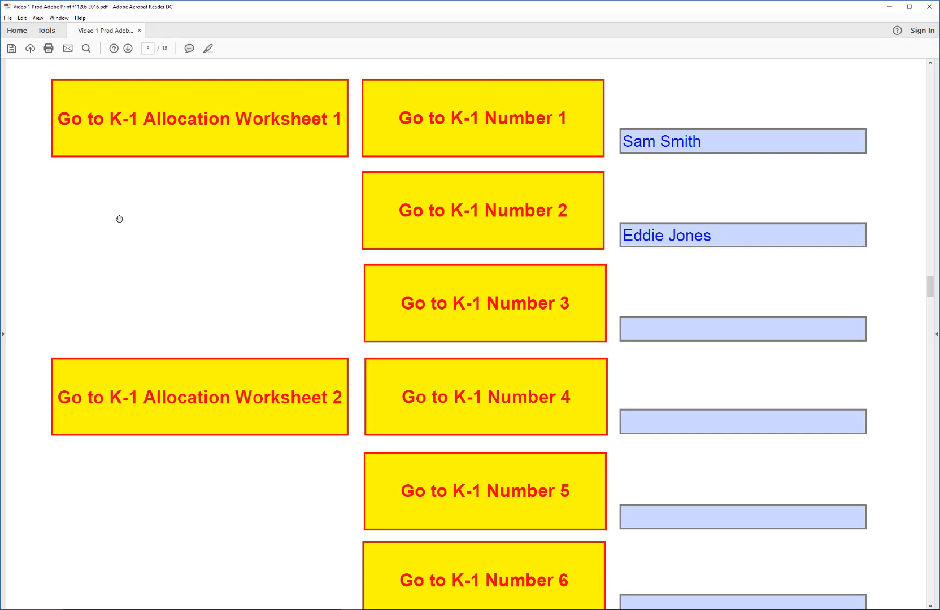
- View K-1 Number 1, return to the K-1 Allocation Worksheet, and set the first shareholder's K-1 number to 7
click(473, 128)
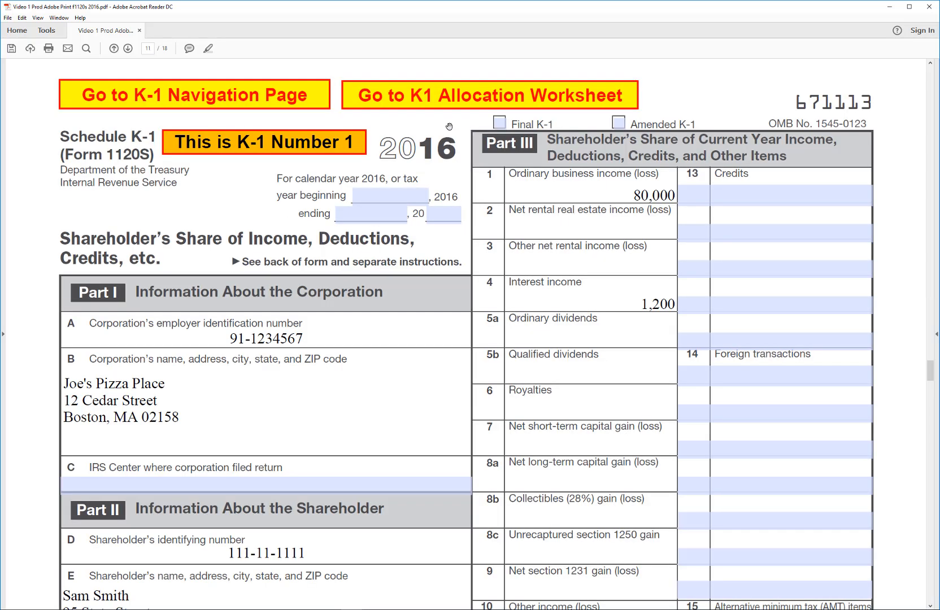
click(313, 98)
click(249, 295)
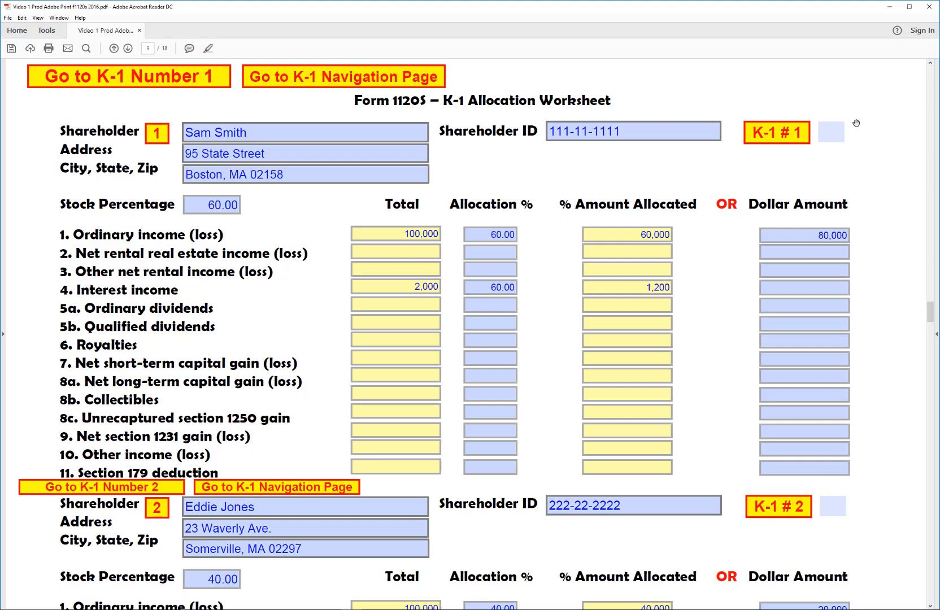
click(835, 134)
click(831, 132)
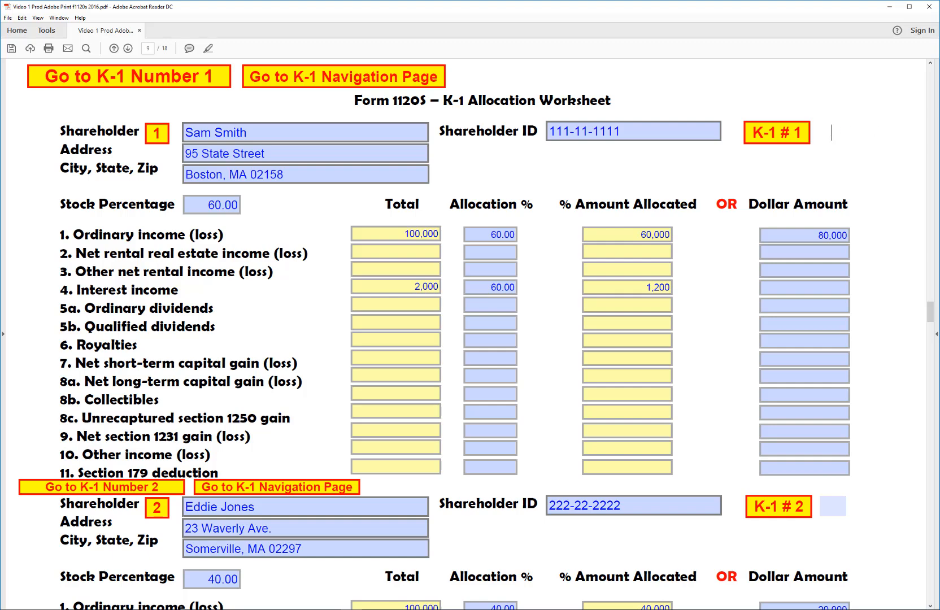
text(7)
key(Return)
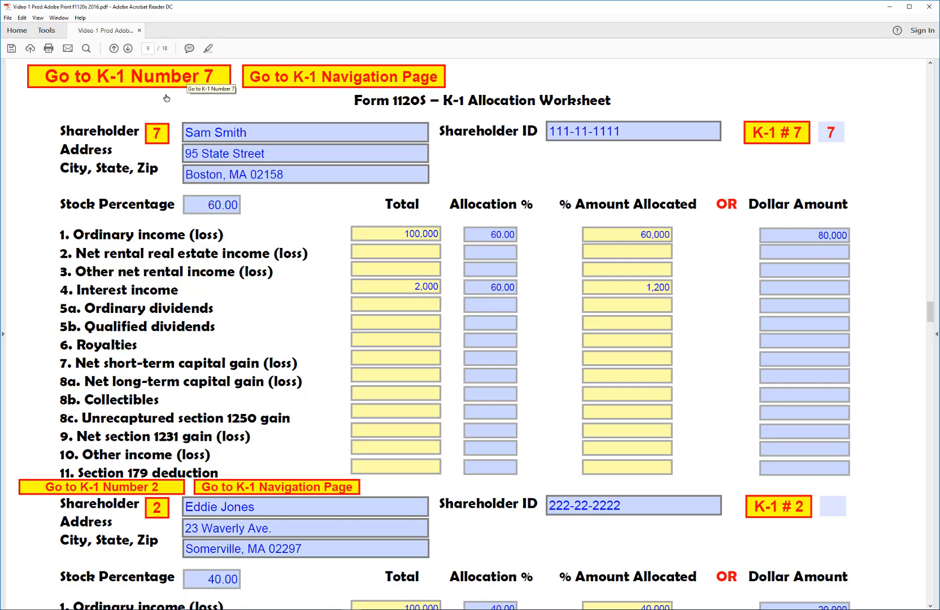
- Check K-1 Number 7, return to its allocation worksheet and look over the shareholder's name, address and ID fields
click(199, 77)
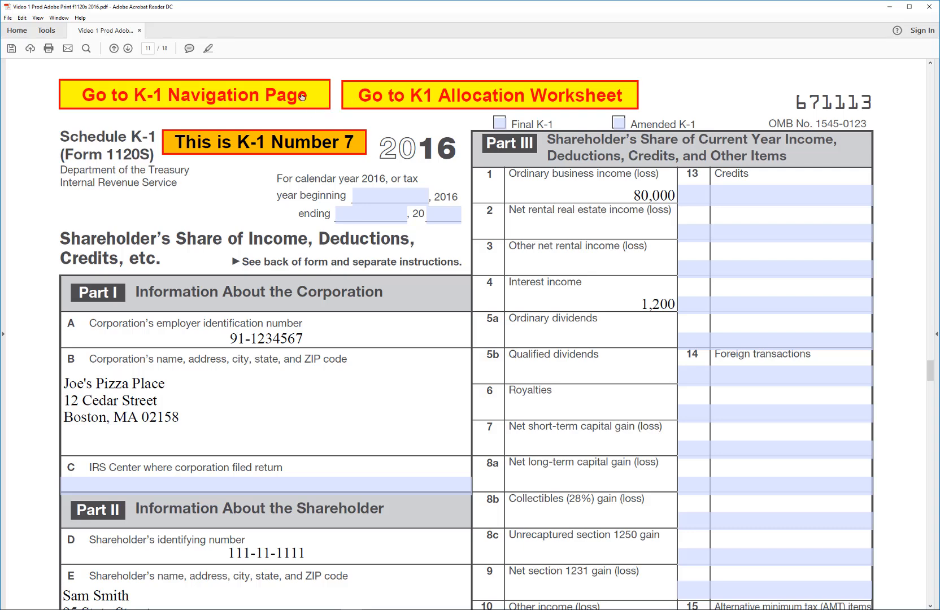
click(349, 95)
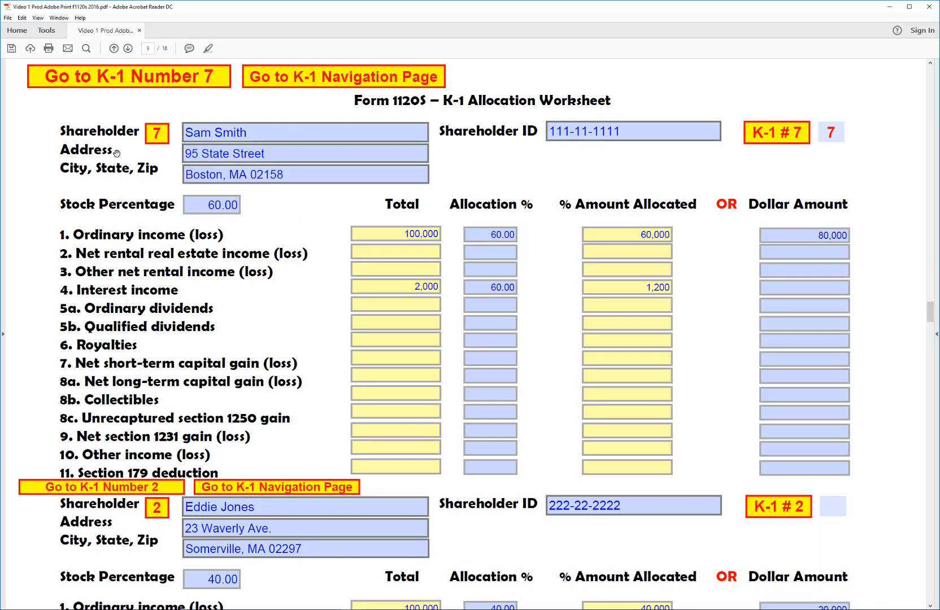
click(270, 133)
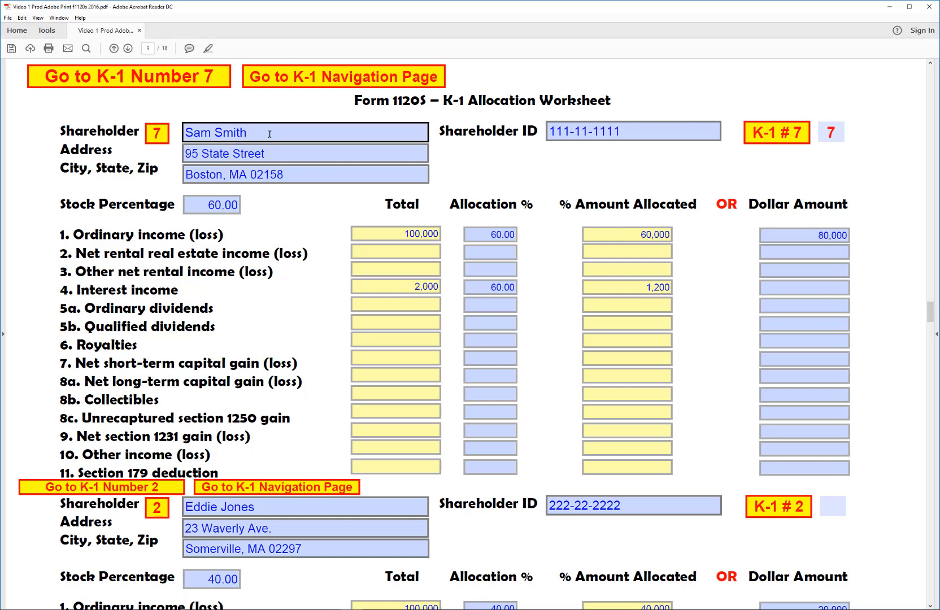
click(217, 162)
click(211, 180)
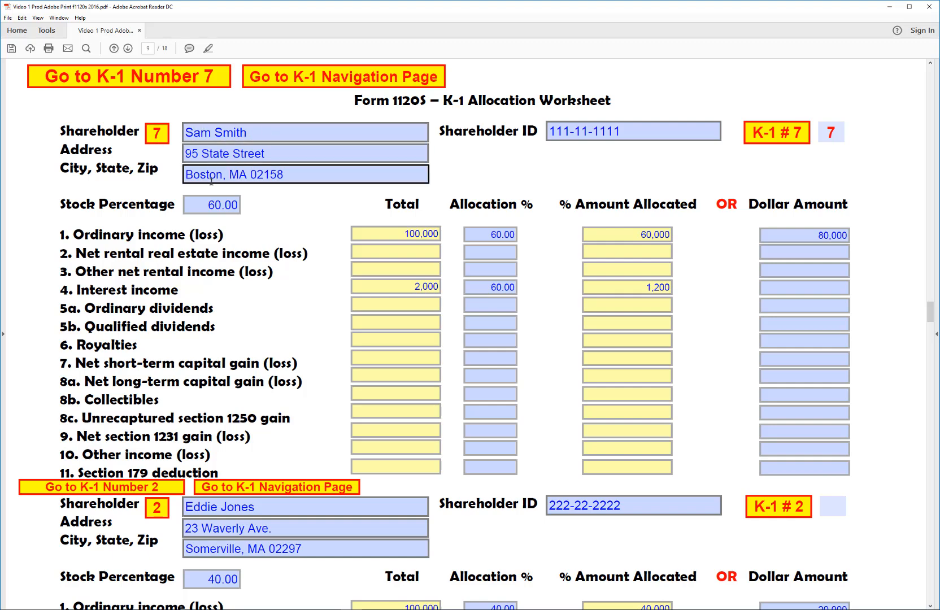
click(596, 132)
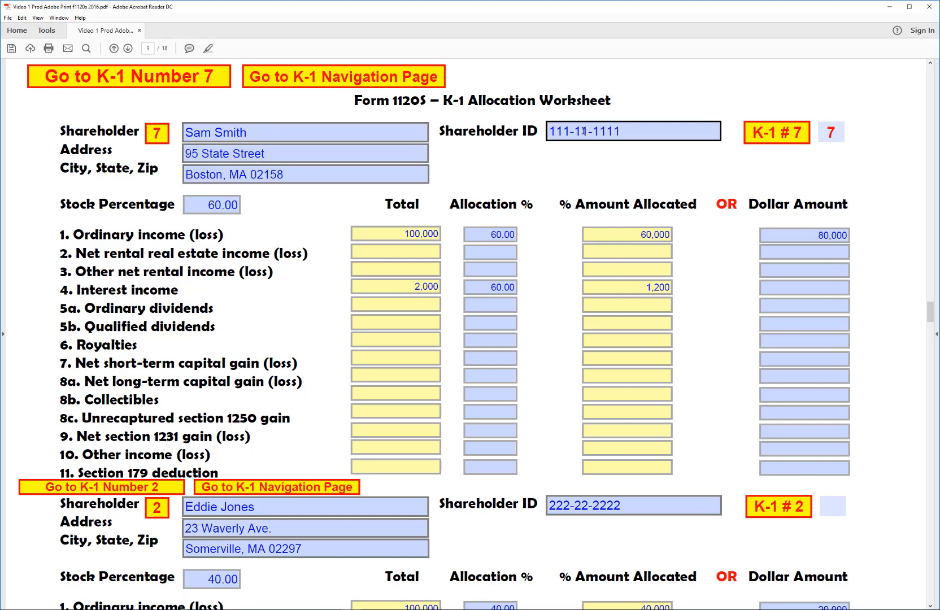
click(491, 170)
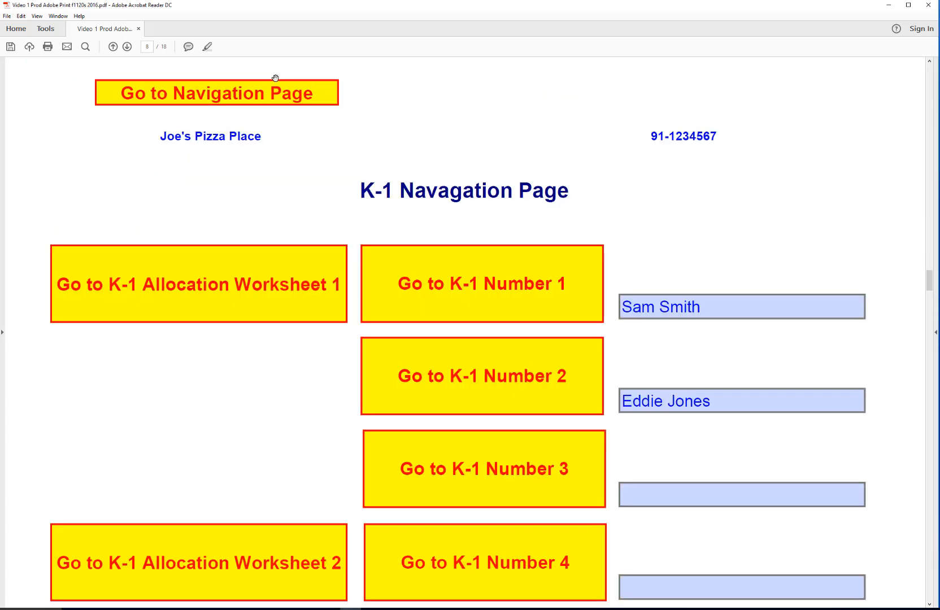
- Go to Form 1120S, page 3, and enter distributions of 60,000 on Schedule K line 16d
click(277, 78)
click(321, 95)
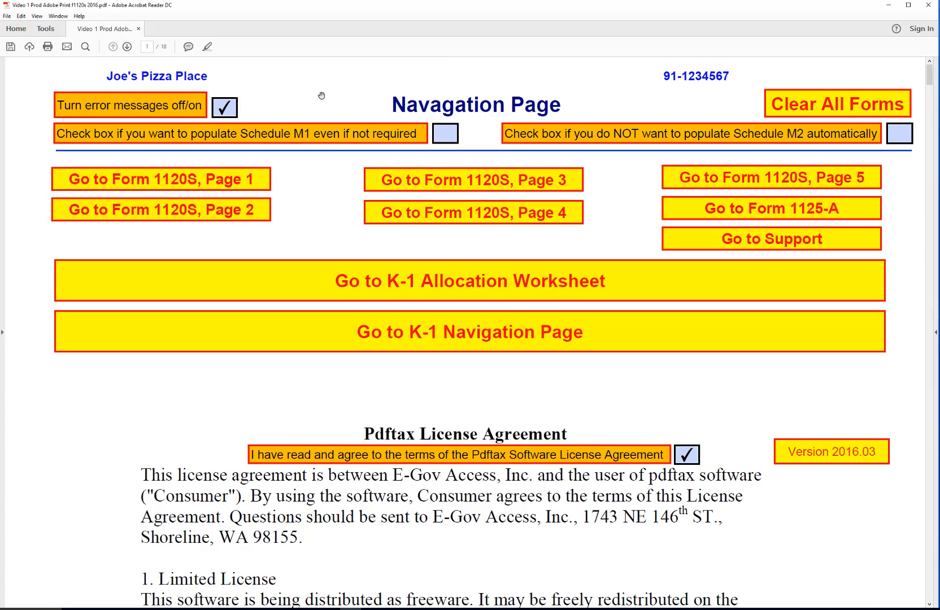
click(556, 186)
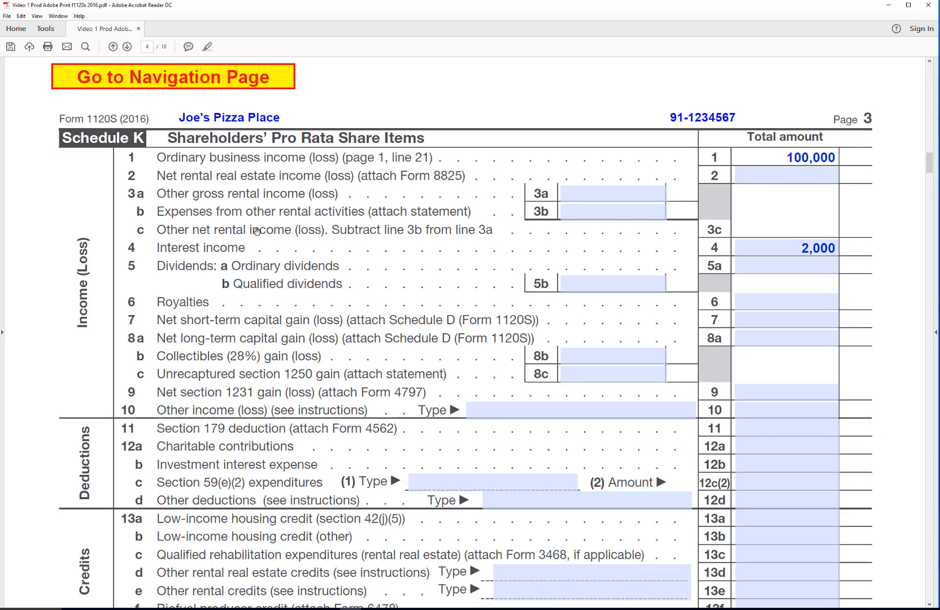
scroll(257, 231, down, 10)
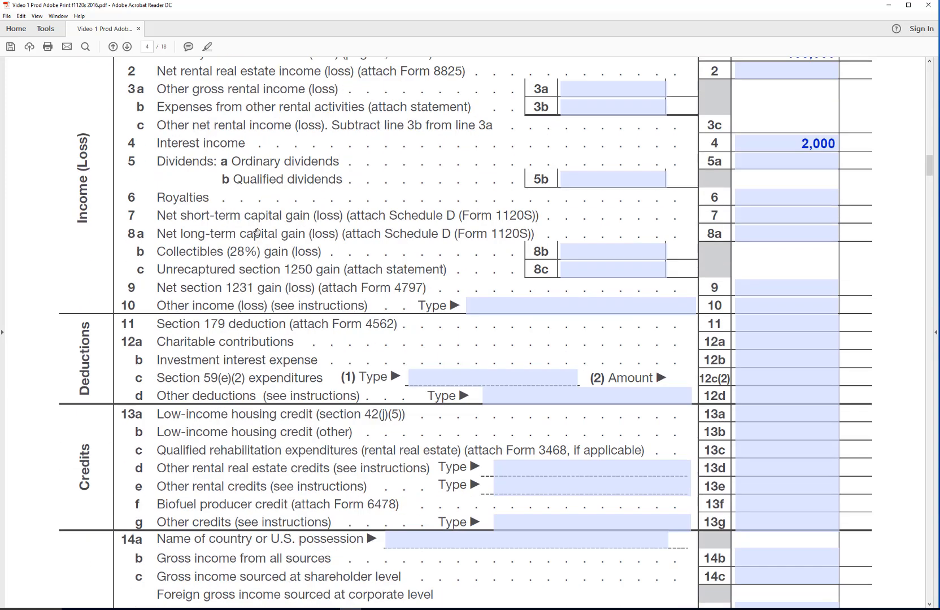
scroll(257, 230, down, 5)
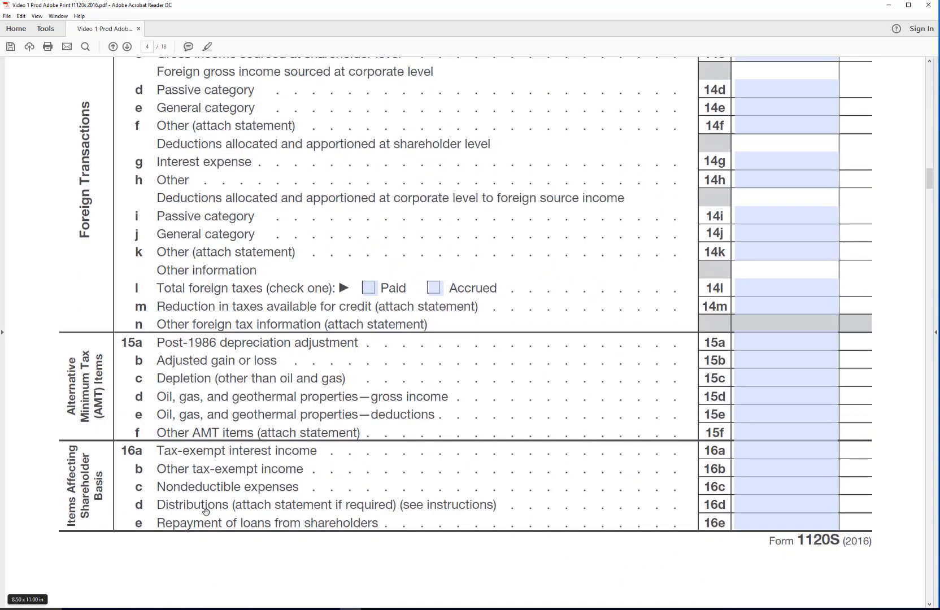
click(740, 515)
click(757, 504)
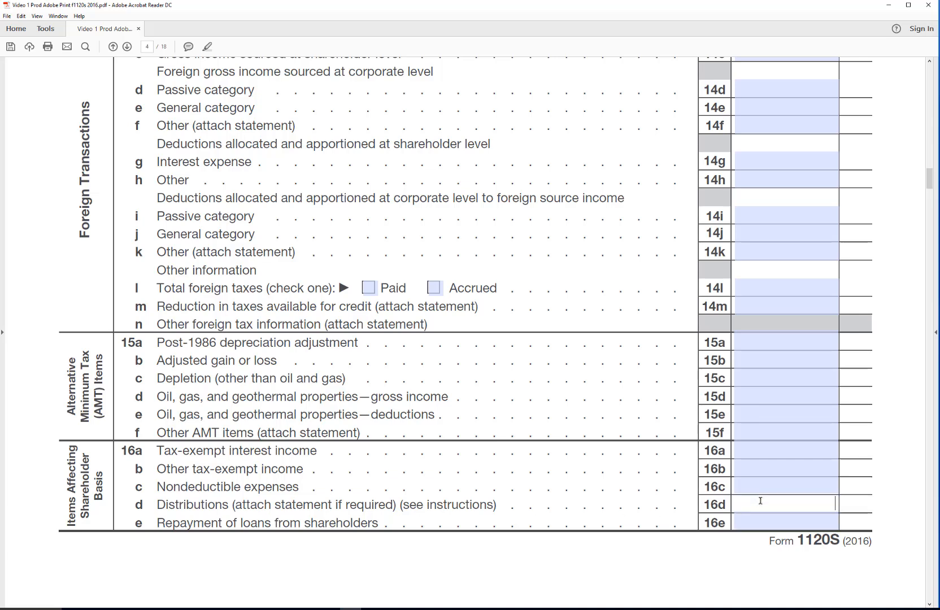
text(60000)
key(Return)
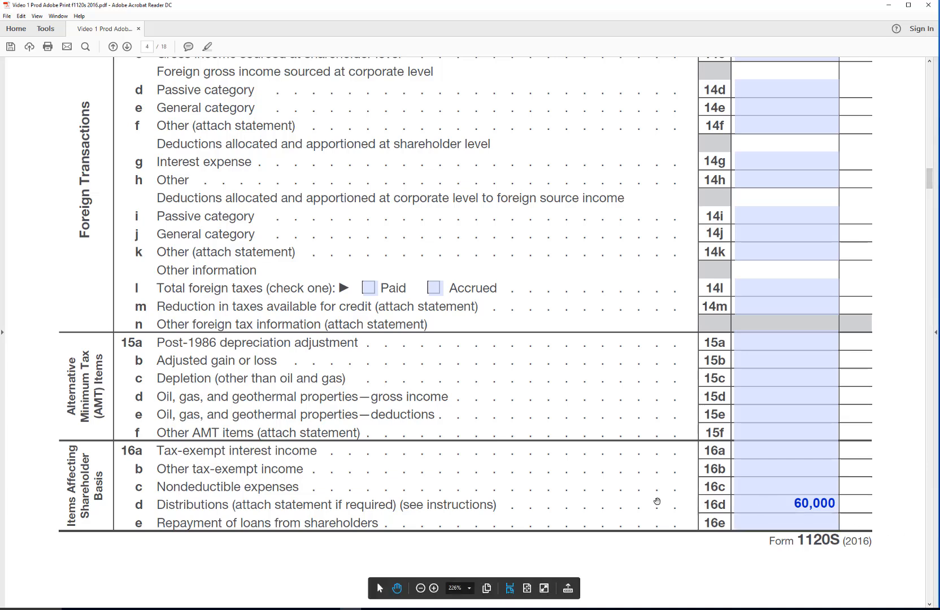
- Leave Form 1120S, page 3, and open K-1 Number 1 by way of the K-1 navigation page
scroll(587, 494, down, 2)
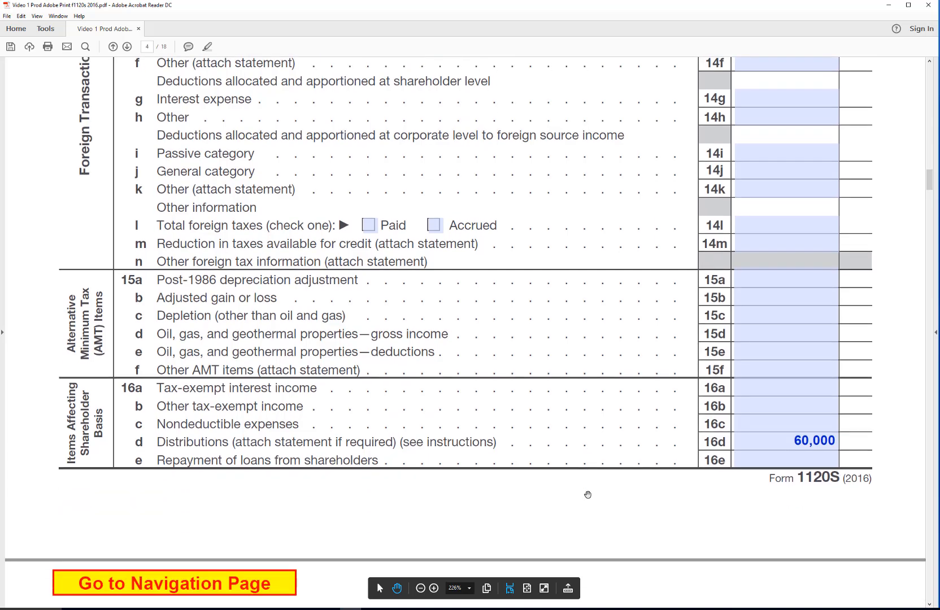
scroll(588, 495, down, 2)
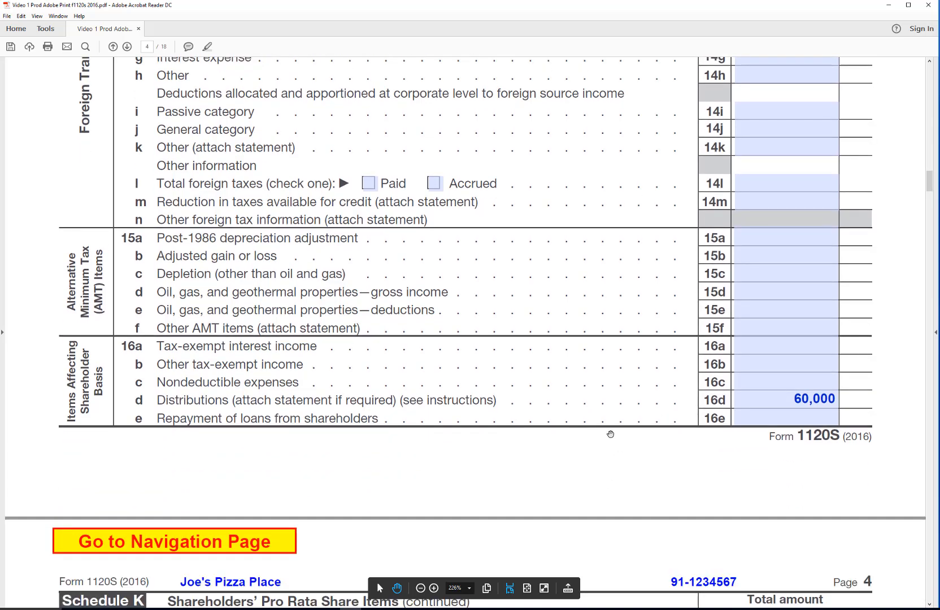
scroll(611, 434, down, 1)
click(273, 520)
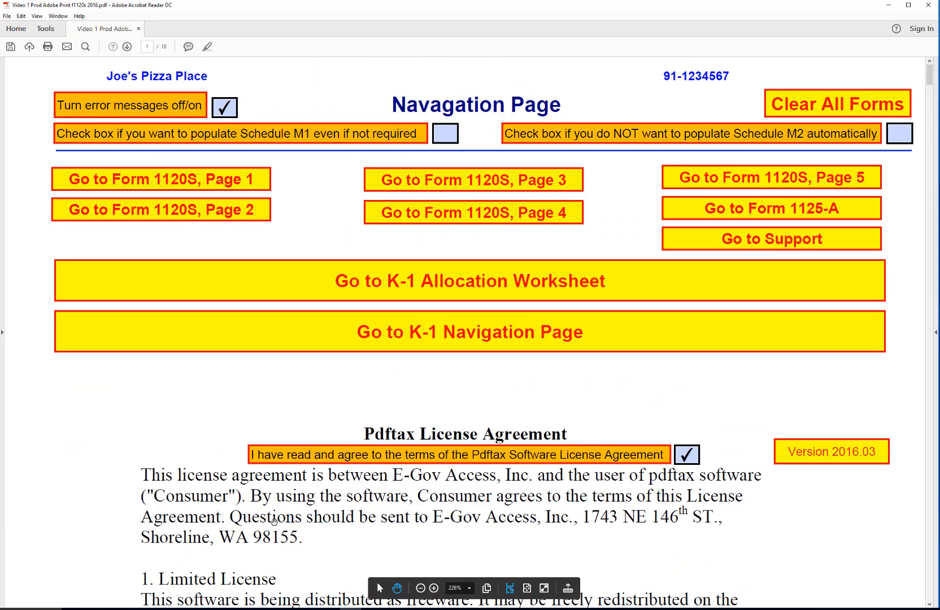
click(576, 337)
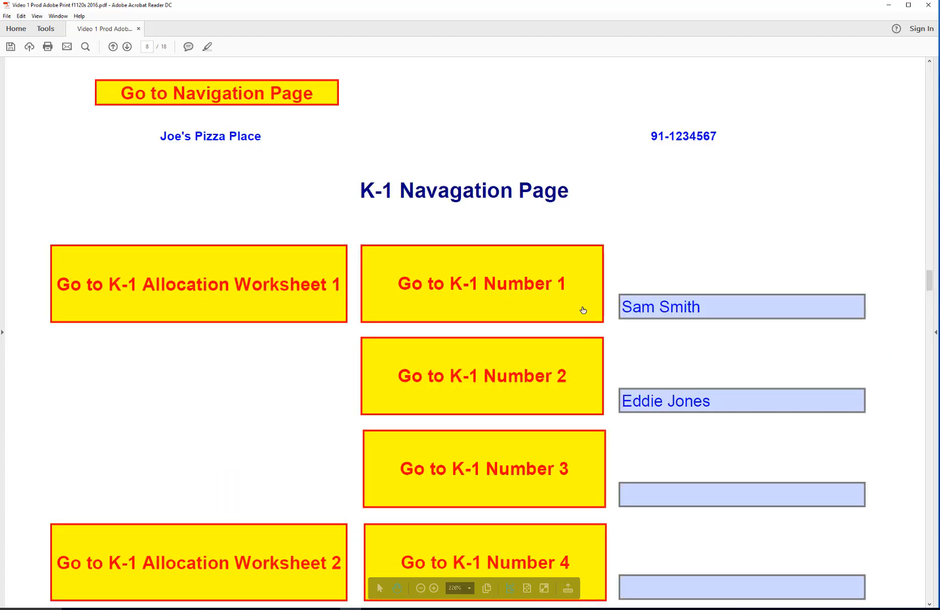
click(566, 281)
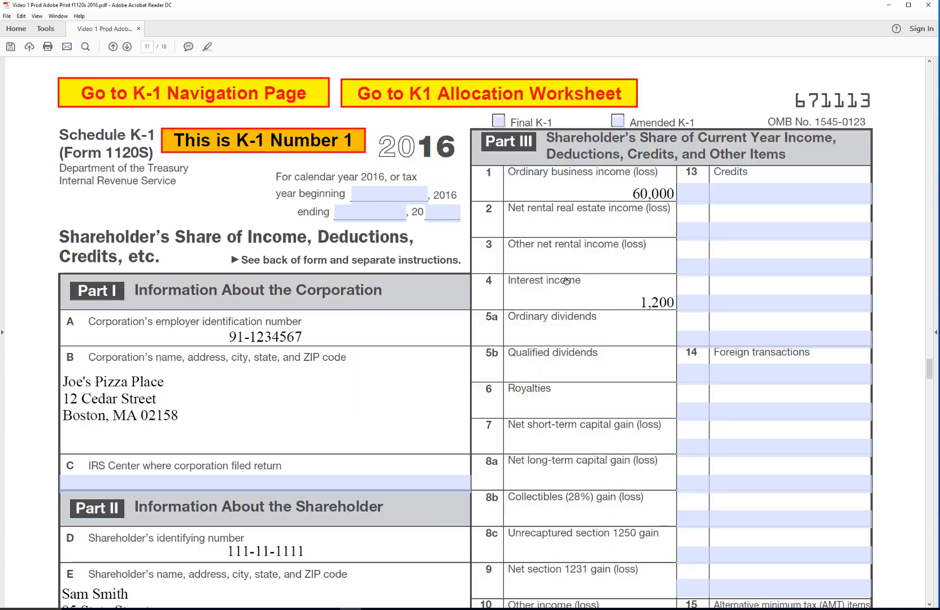
- Enter code D with an amount of 36,000 in the first row of line 16, items affecting shareholder basis, on K-1 Number 1
scroll(751, 409, down, 10)
click(752, 409)
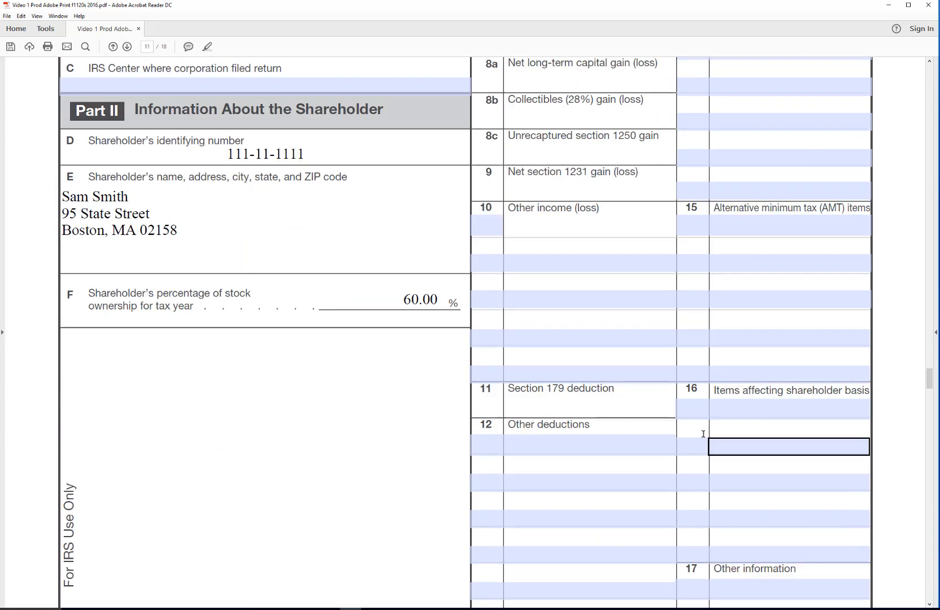
click(692, 409)
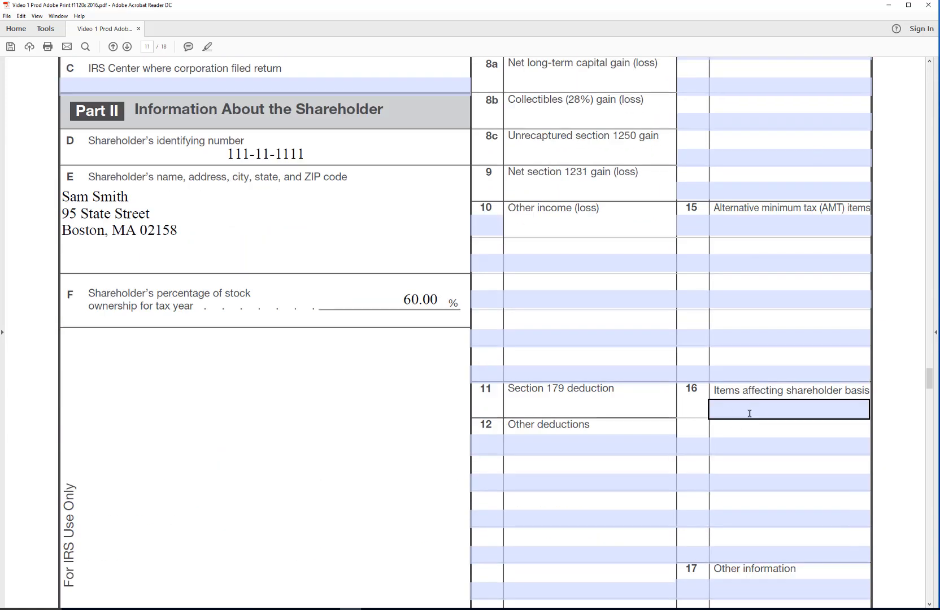
text(D)
click(769, 412)
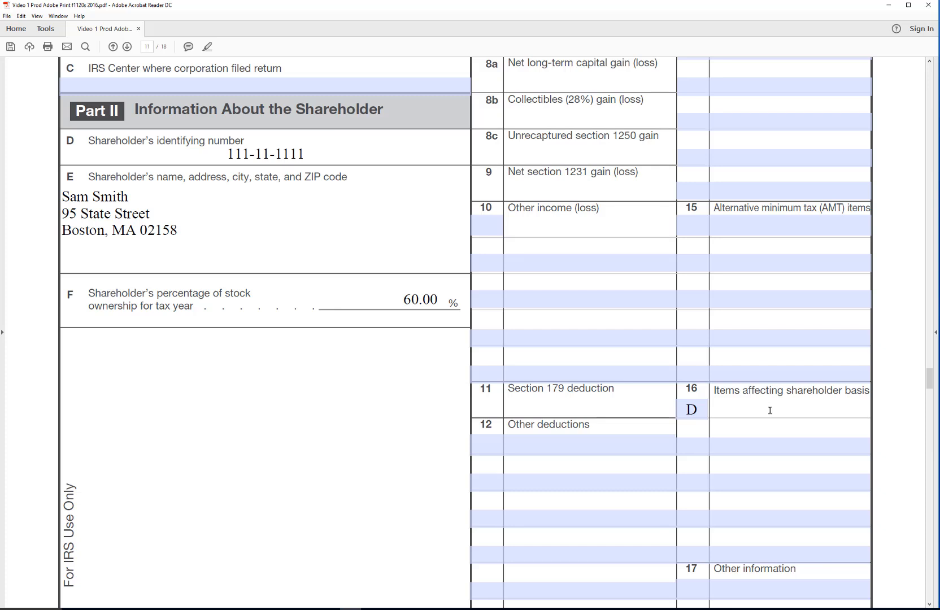
text(36000)
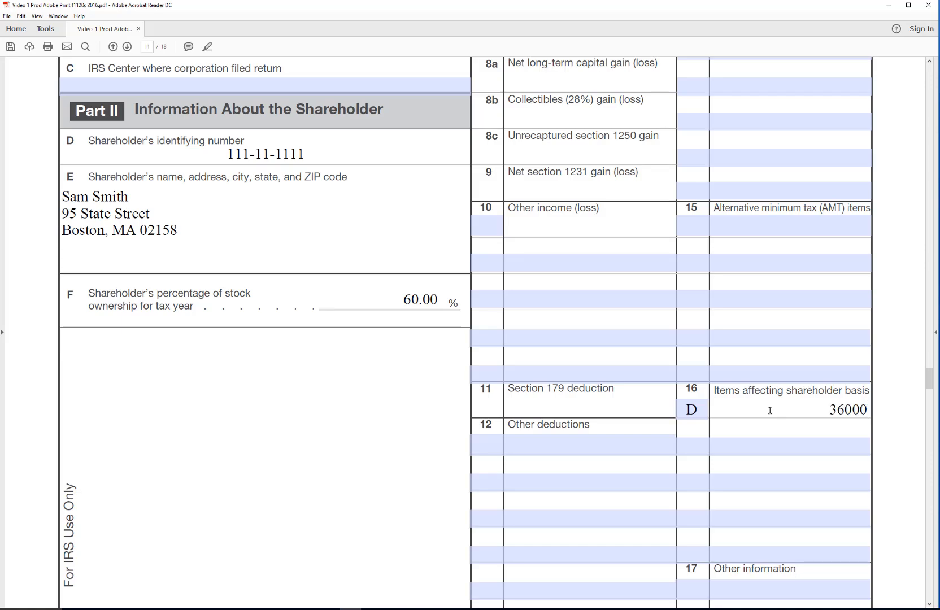
key(Return)
- Enter 24,000 beside code D on line 16, items affecting shareholder basis, on K-1 Number 2
scroll(374, 386, down, 5)
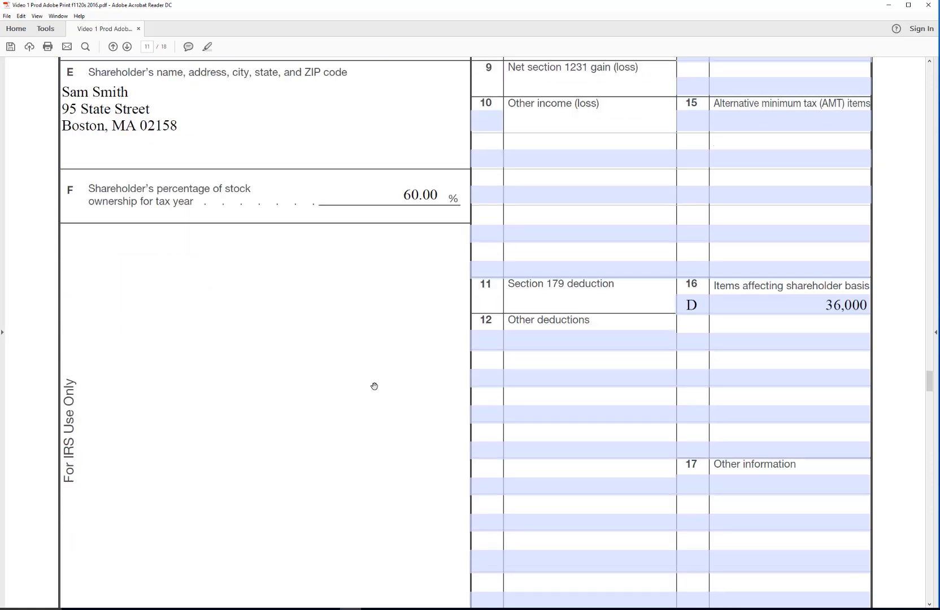
scroll(375, 386, down, 15)
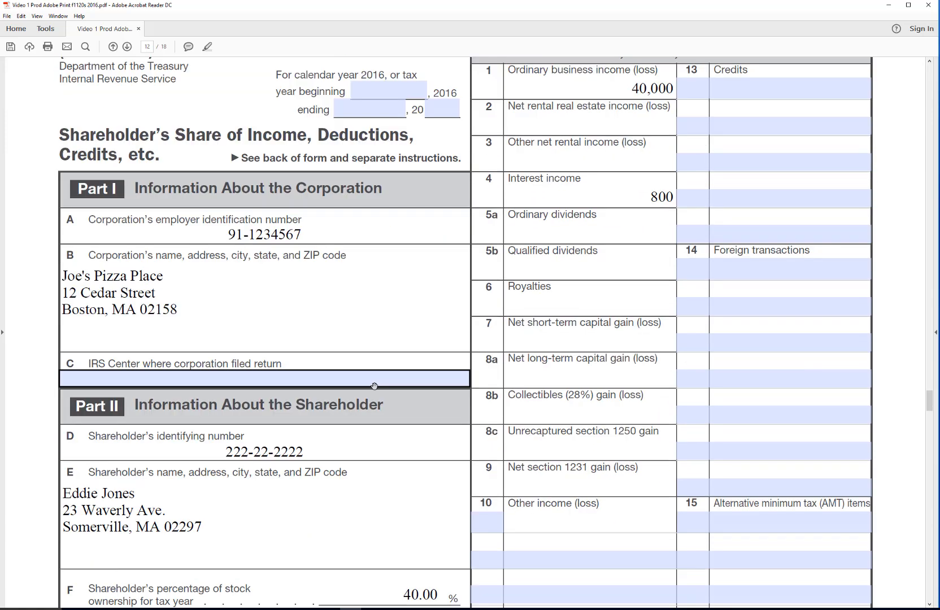
scroll(375, 386, down, 5)
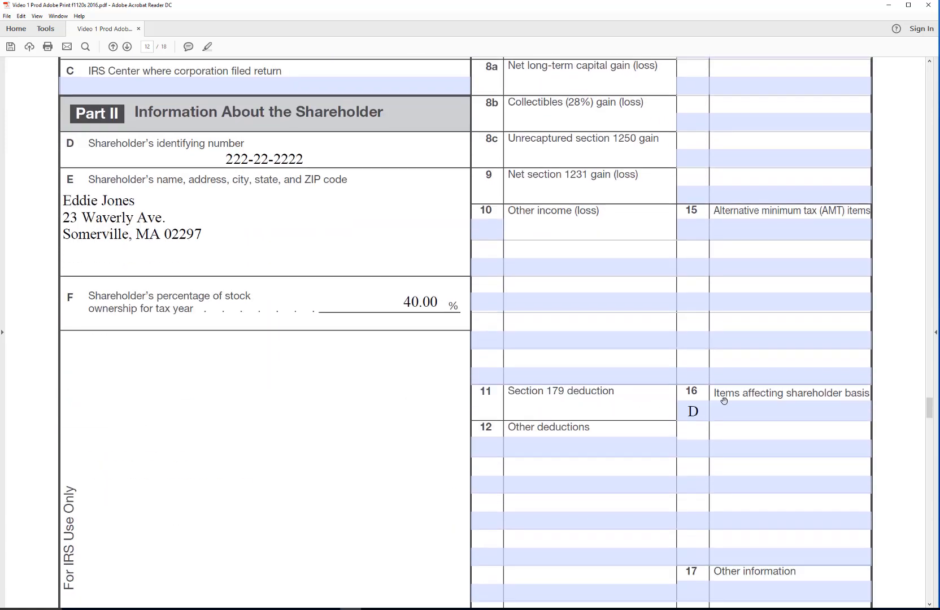
click(756, 409)
text(24000)
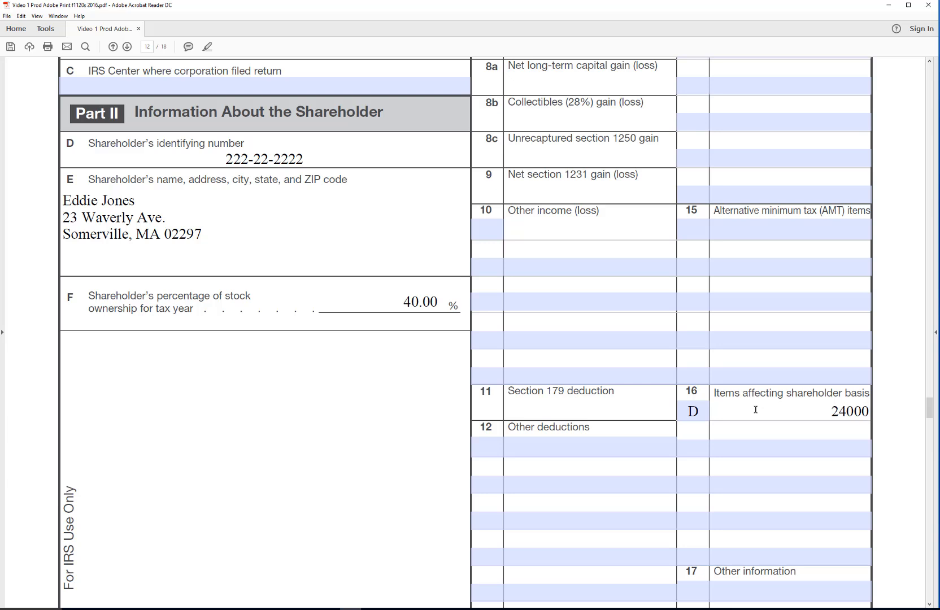
key(Return)
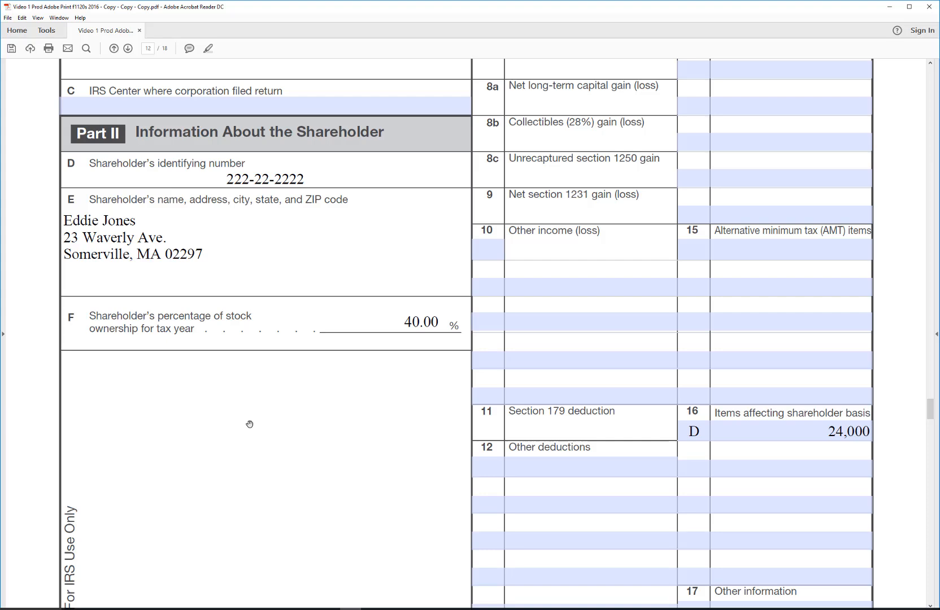
- Leave K-1 Number 2 and open Form 1120S, page 4, by way of the navigation pages
scroll(250, 424, up, 3)
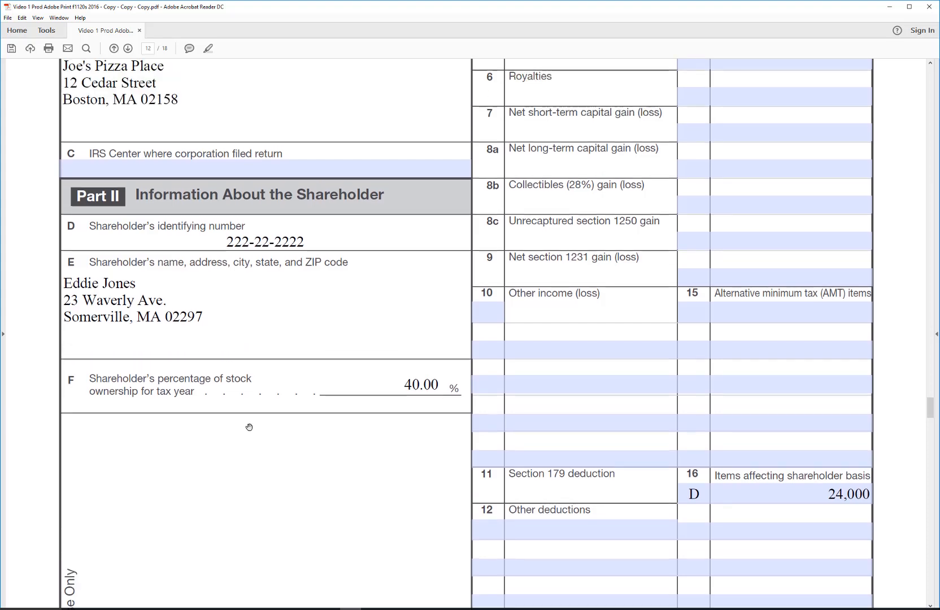
scroll(249, 427, up, 3)
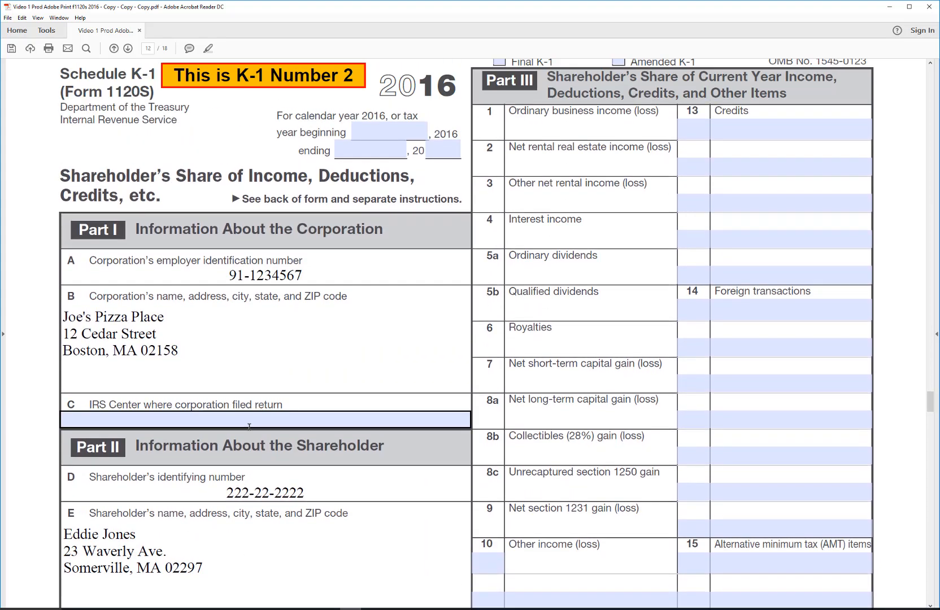
scroll(367, 138, up, 1)
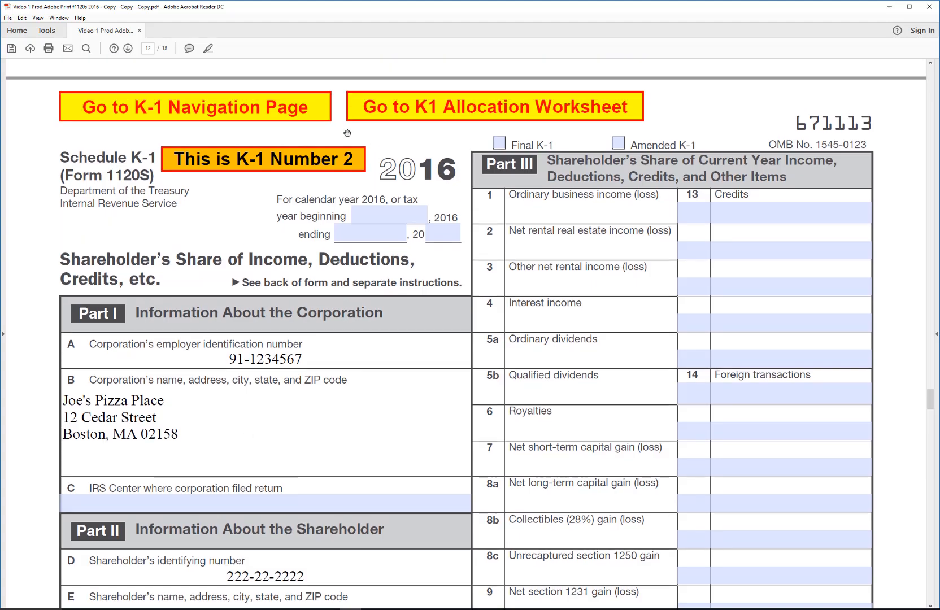
click(318, 111)
click(300, 105)
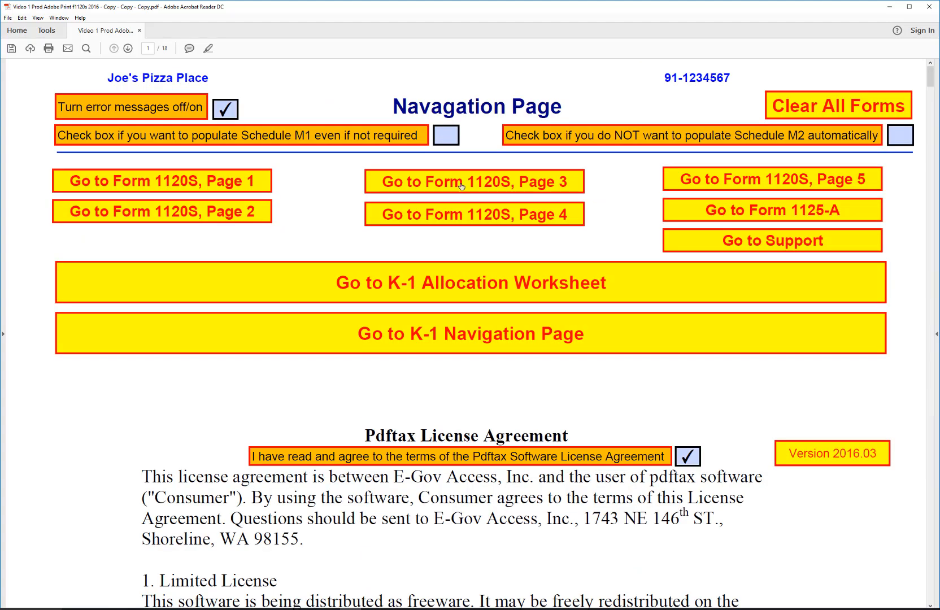
click(536, 214)
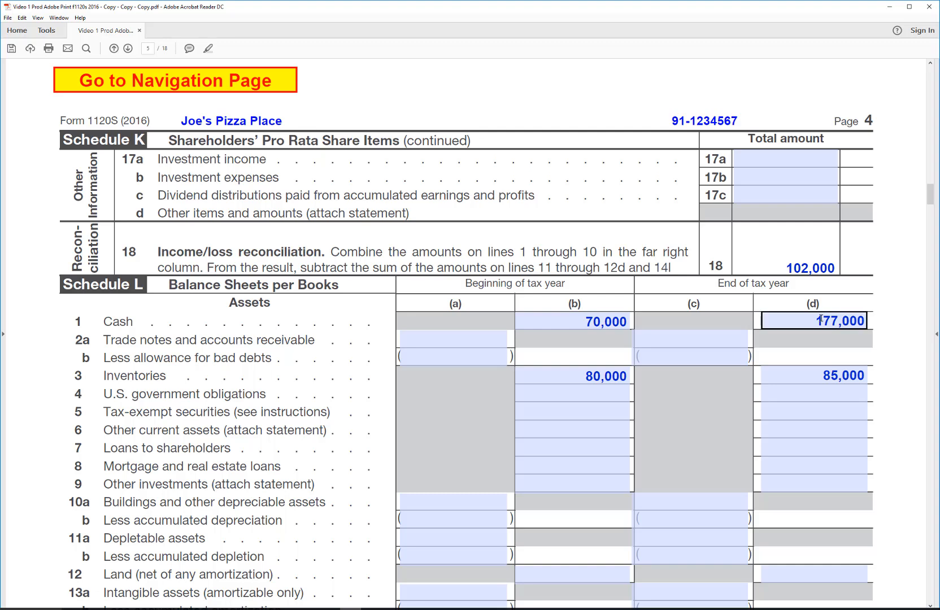
- Set the end-of-year cash on Schedule L line 1, column (d), to 117,000 and check the balance sheet totals
drag(811, 320, 880, 321)
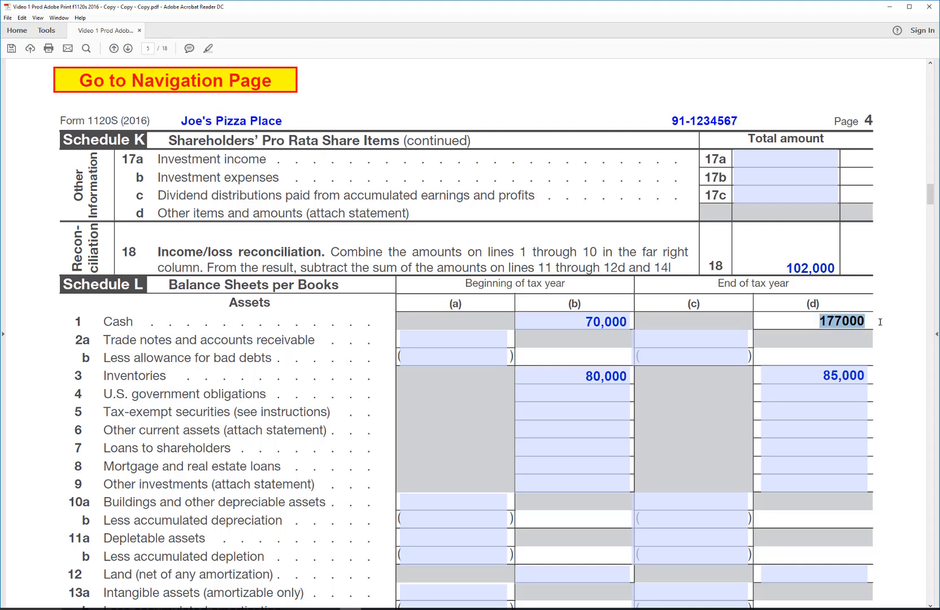
text(11)
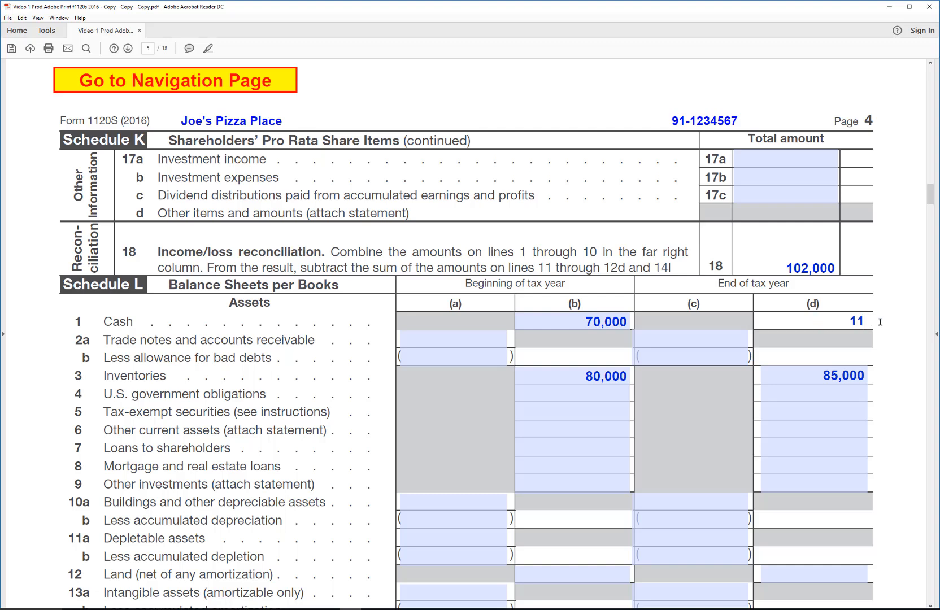
text(7000)
click(880, 322)
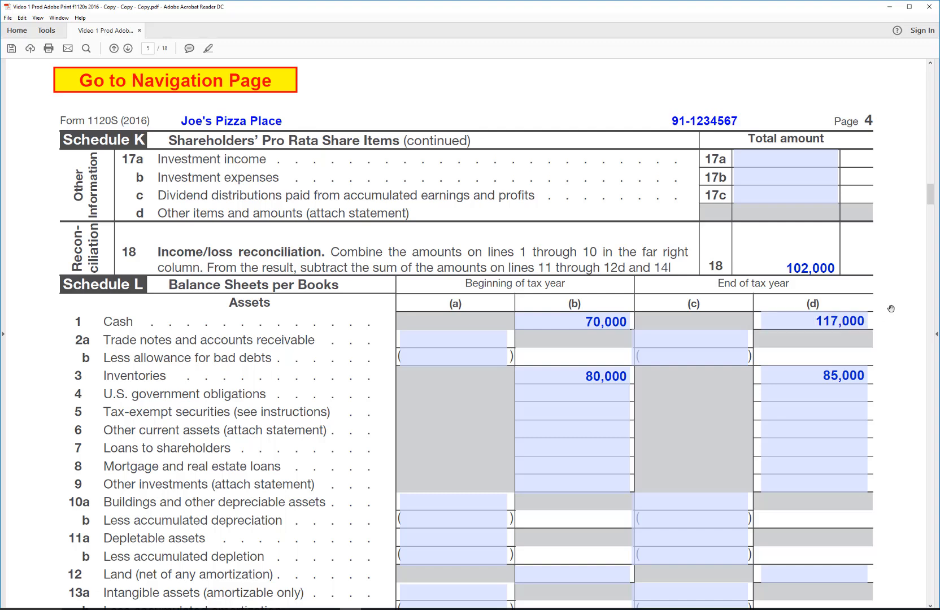
scroll(891, 311, down, 3)
scroll(881, 491, down, 5)
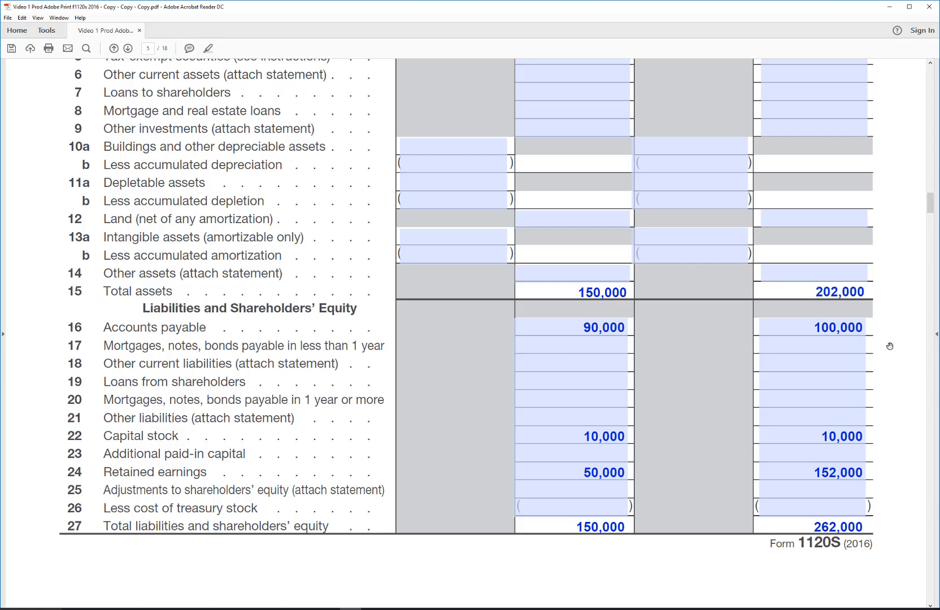
- Go to Form 1120S, page 5, and enter distributions of 60,000 on Schedule M-2 line 7, column (a)
scroll(890, 346, up, 10)
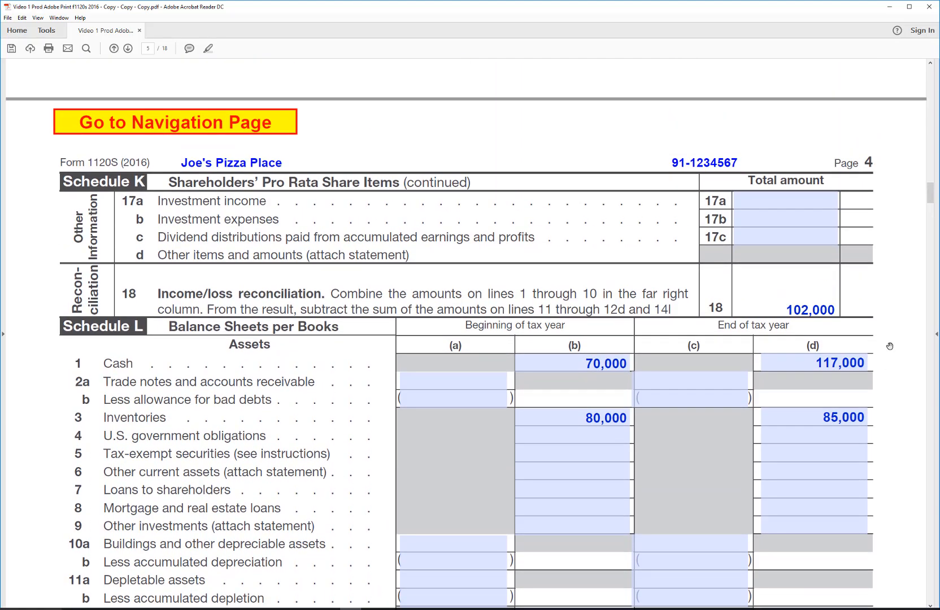
click(265, 124)
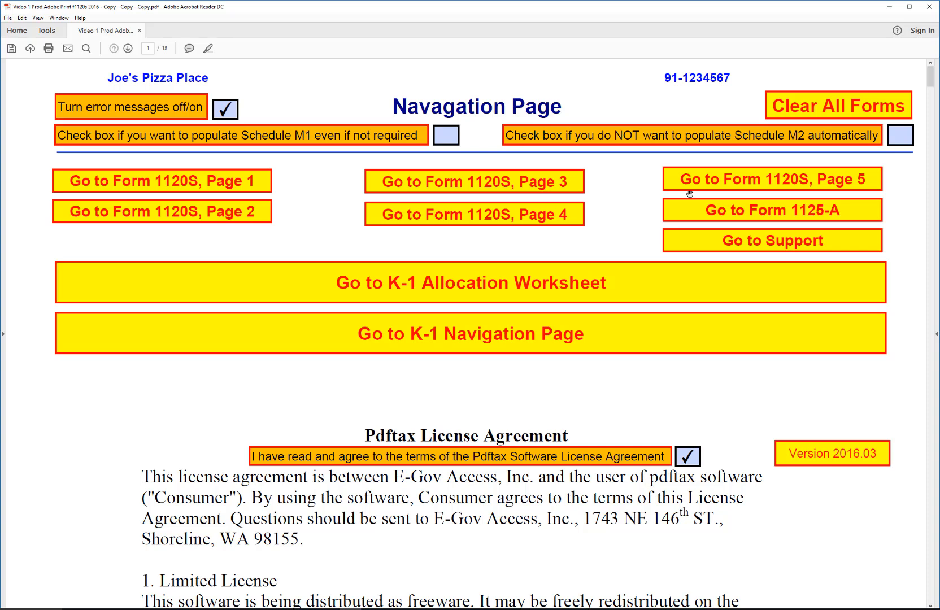
click(702, 180)
scroll(438, 288, down, 1)
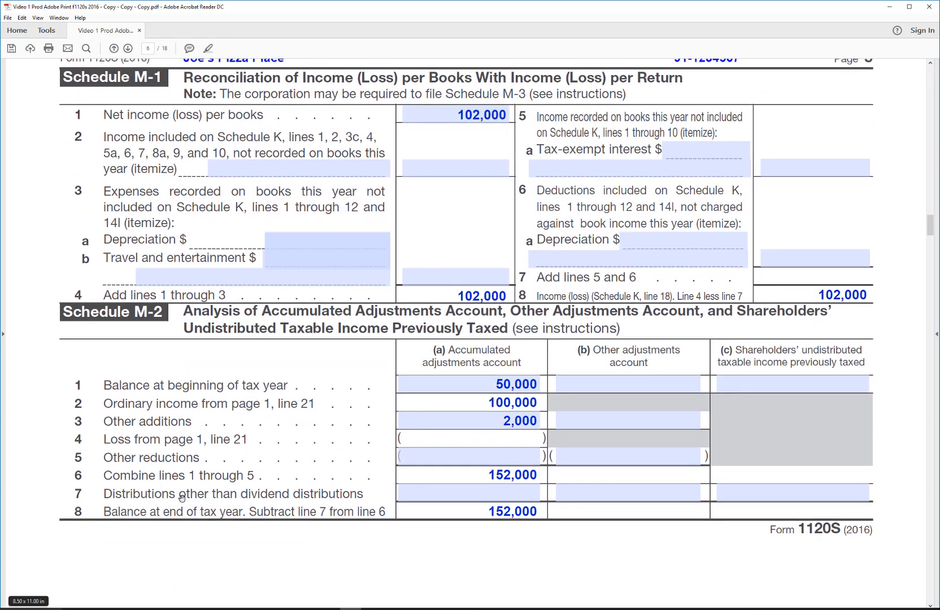
click(481, 494)
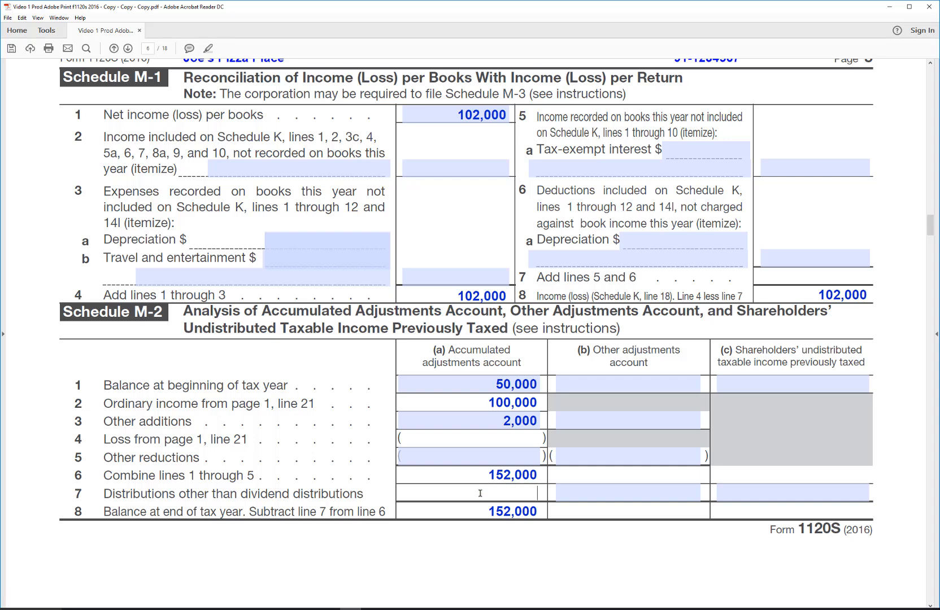
text(60000)
key(Return)
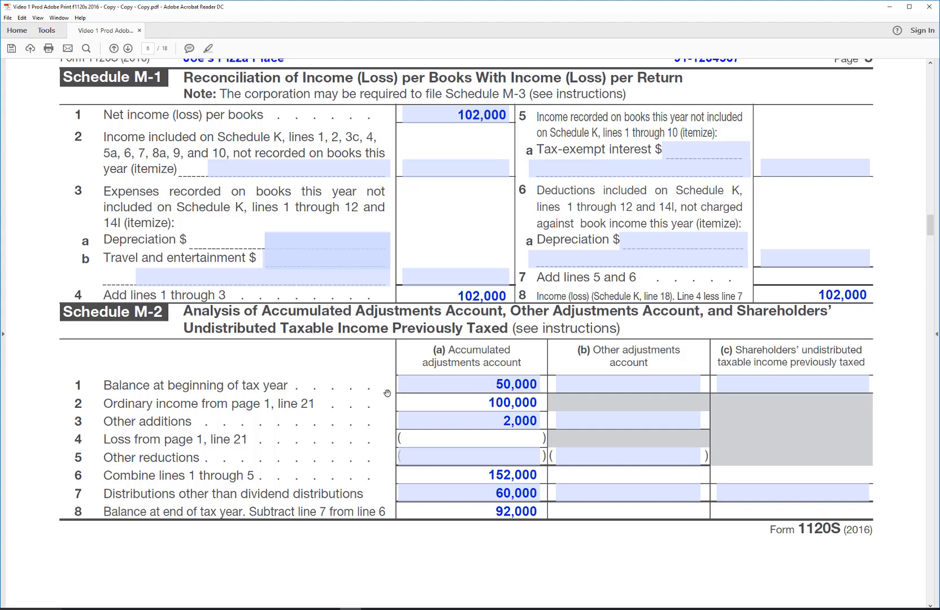
- Return to Form 1120S, page 4, and set the end-of-year retained earnings on Schedule L line 24 to 92,000
scroll(536, 187, up, 5)
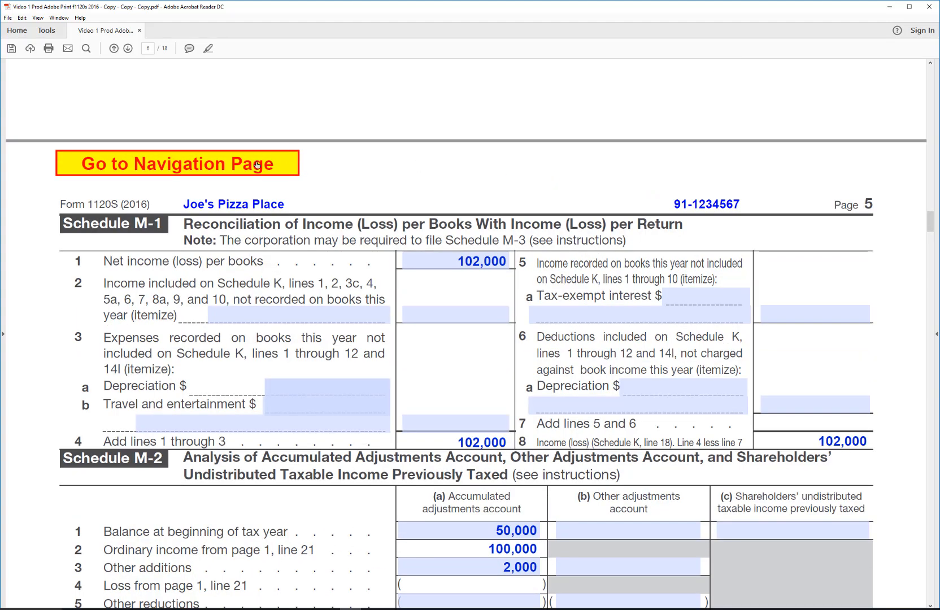
click(257, 162)
click(565, 218)
scroll(760, 350, down, 14)
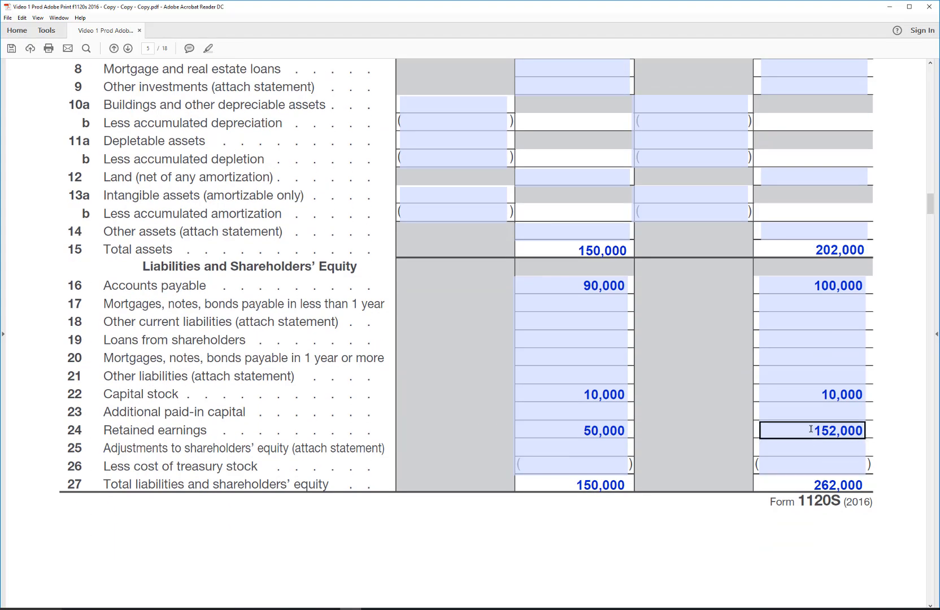
drag(812, 431, 908, 432)
text(92000)
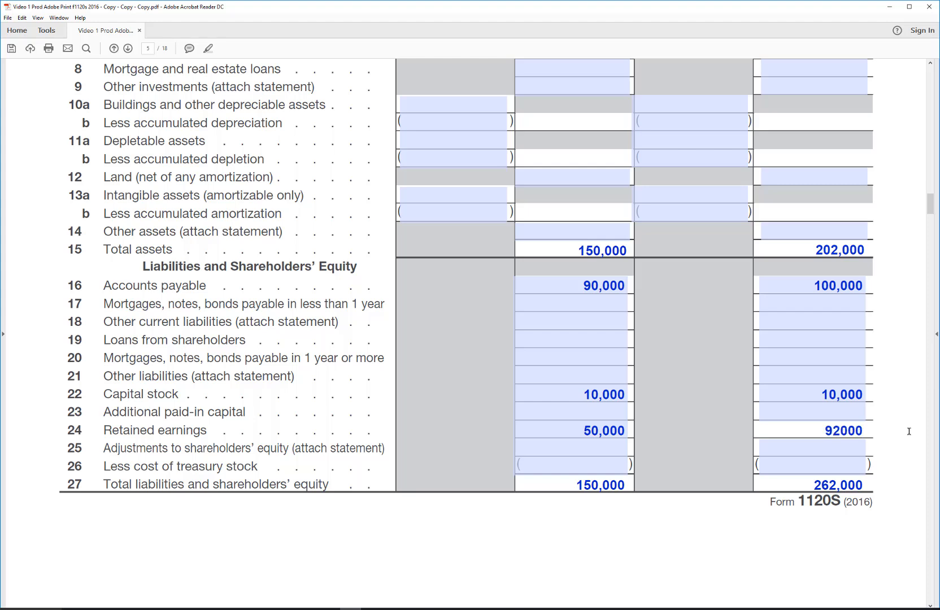
click(909, 432)
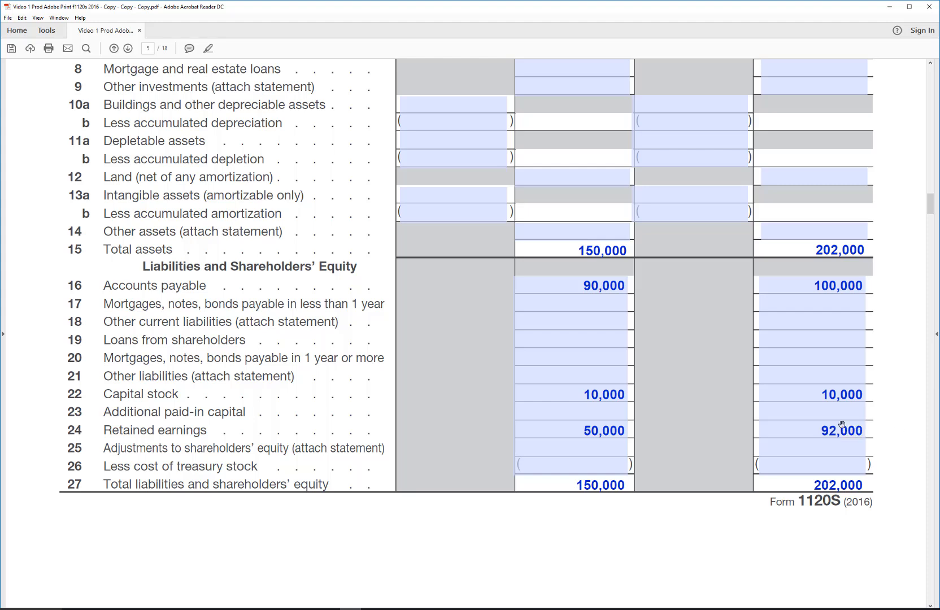
- Go back to the main navigation page, clear the error messages off/on checkbox and dismiss the warning
click(598, 321)
click(490, 386)
scroll(379, 341, up, 3)
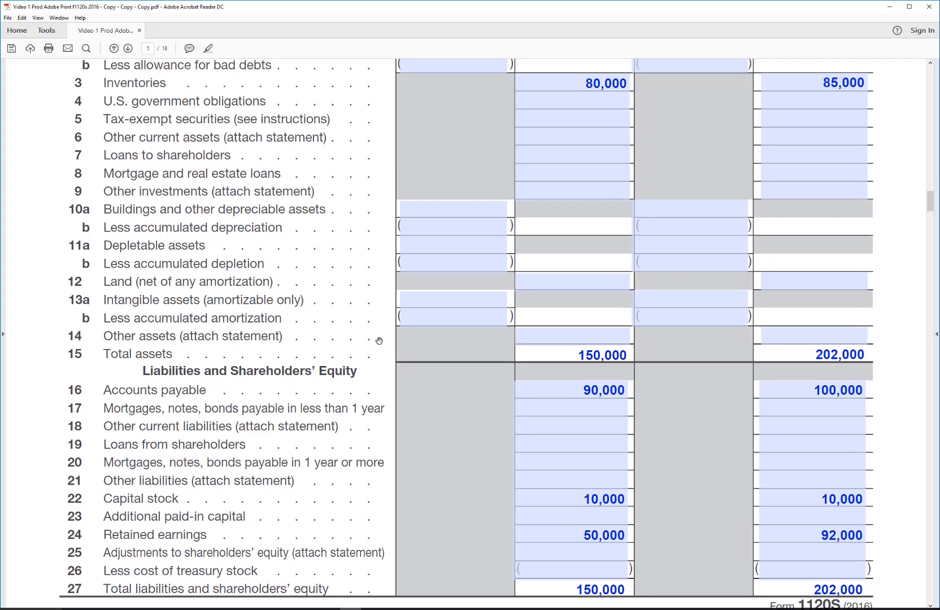
scroll(379, 341, up, 8)
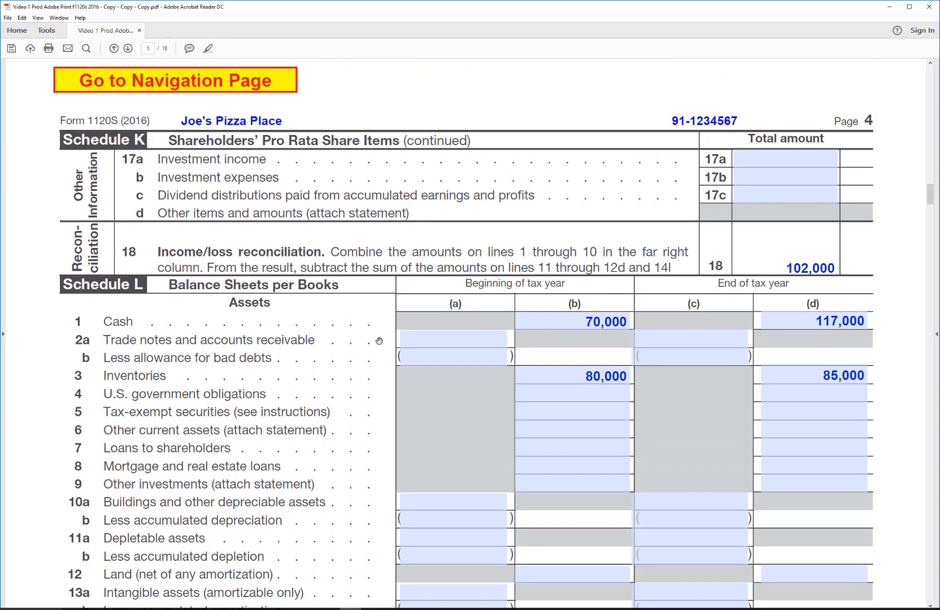
scroll(379, 341, up, 2)
click(280, 139)
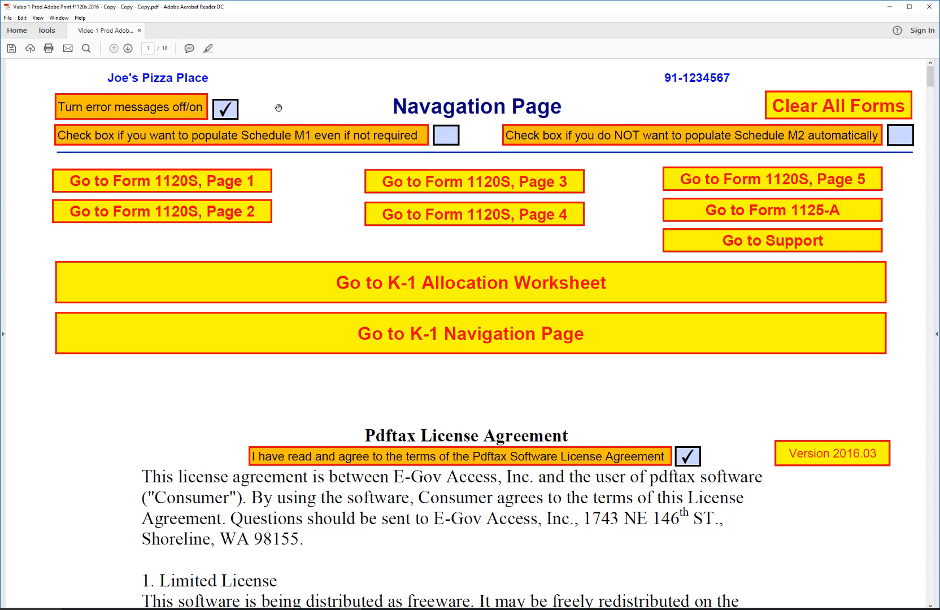
click(225, 109)
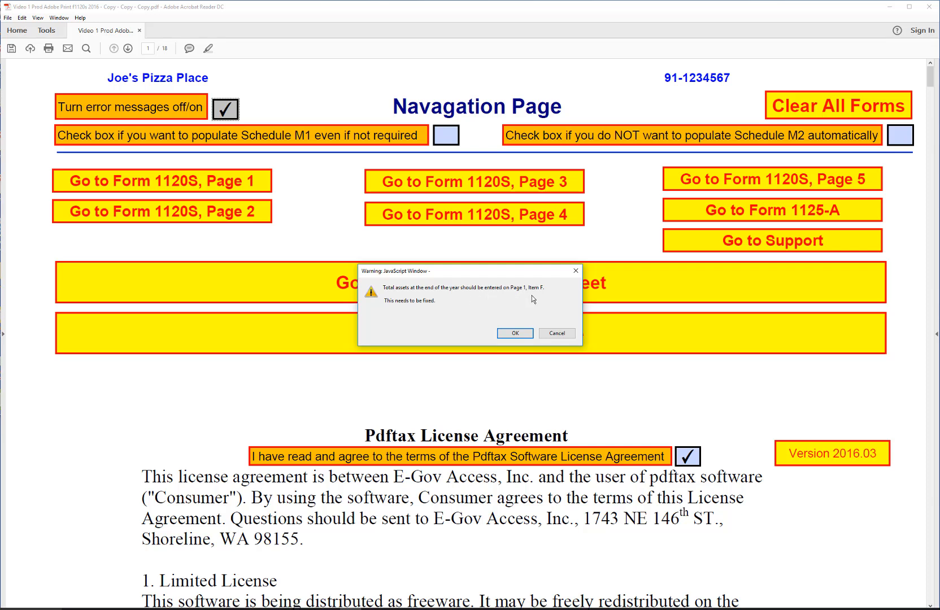
click(523, 337)
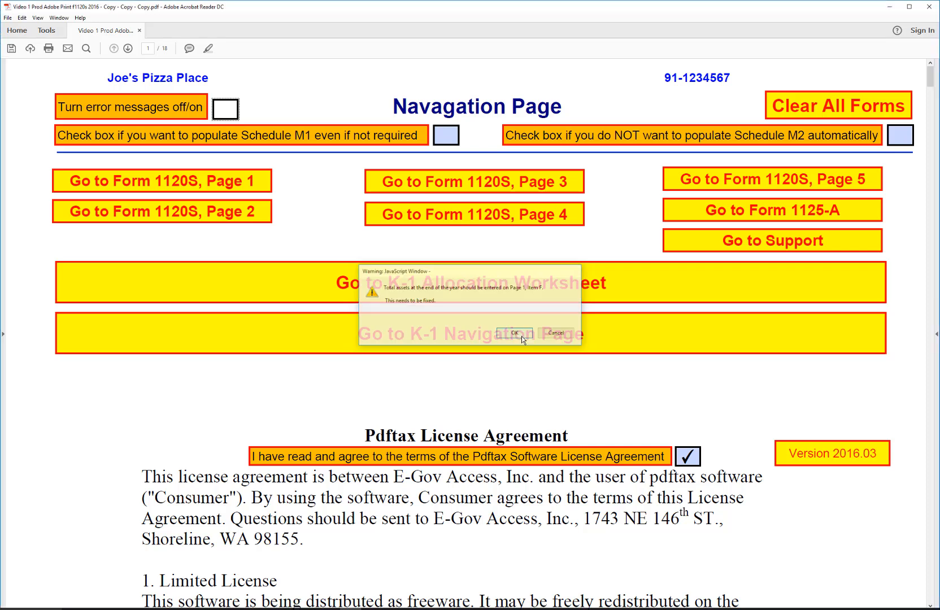
- Go to Form 1120S, page 1, and enter total assets of 202,000 in item F
click(257, 193)
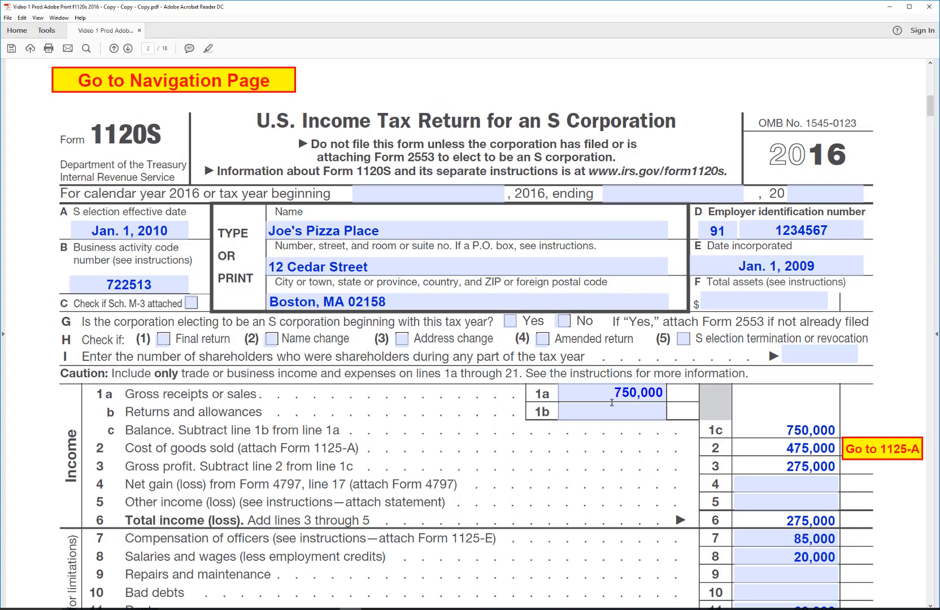
click(818, 301)
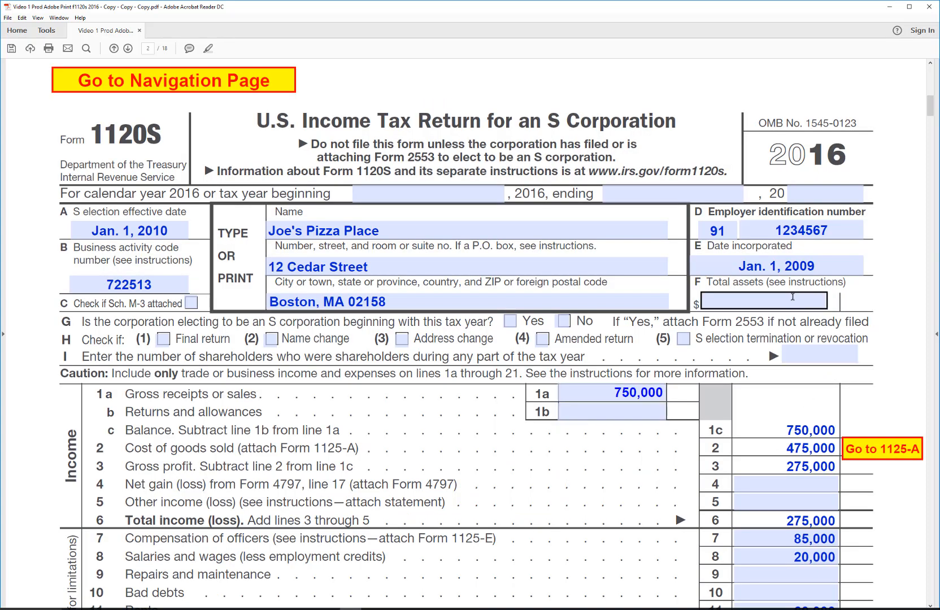
text(202000)
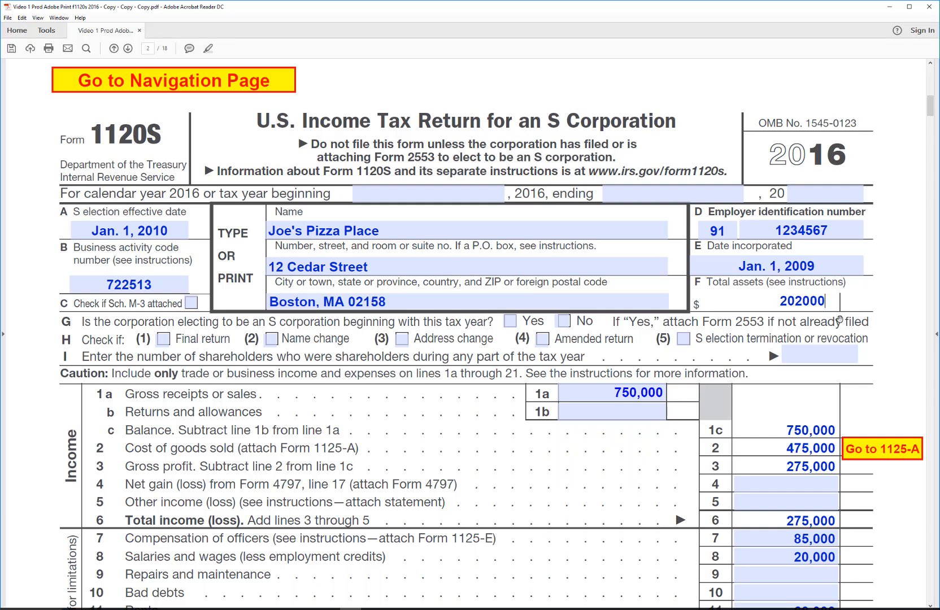
click(839, 319)
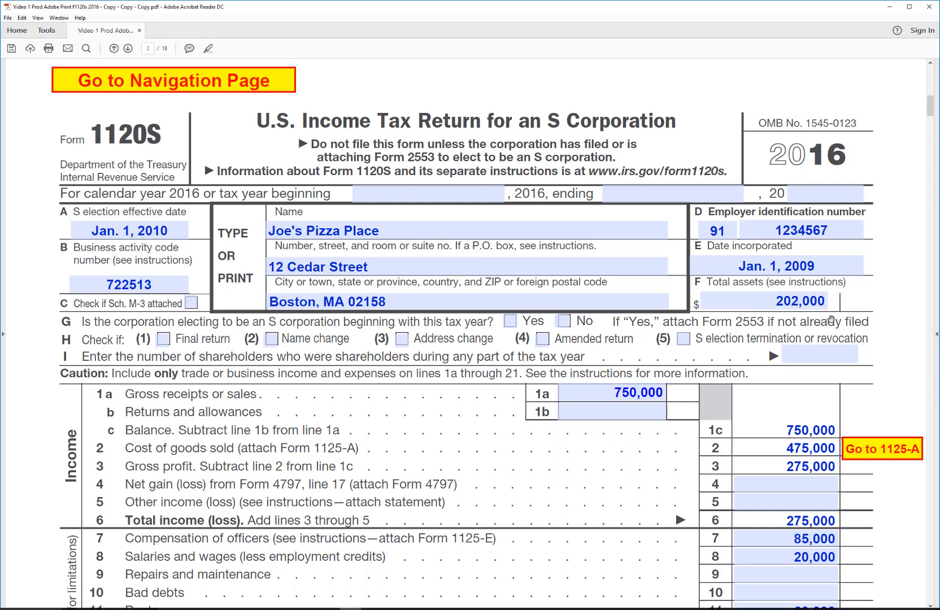